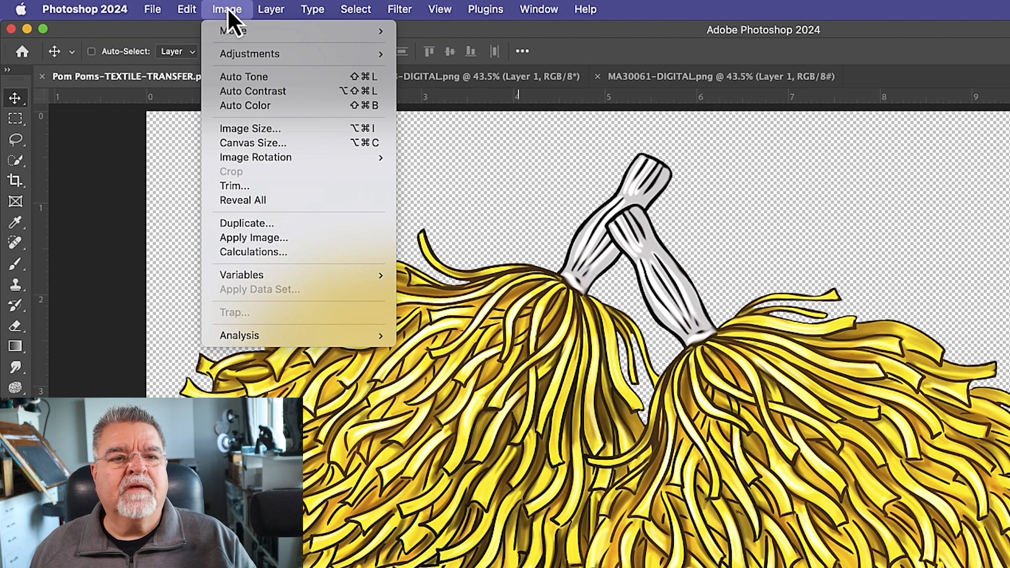
# Recolour the yellow pom poms purple with Hue/Saturation by shifting the hue and setting saturation to about -29.
pyautogui.moveTo(232, 57)
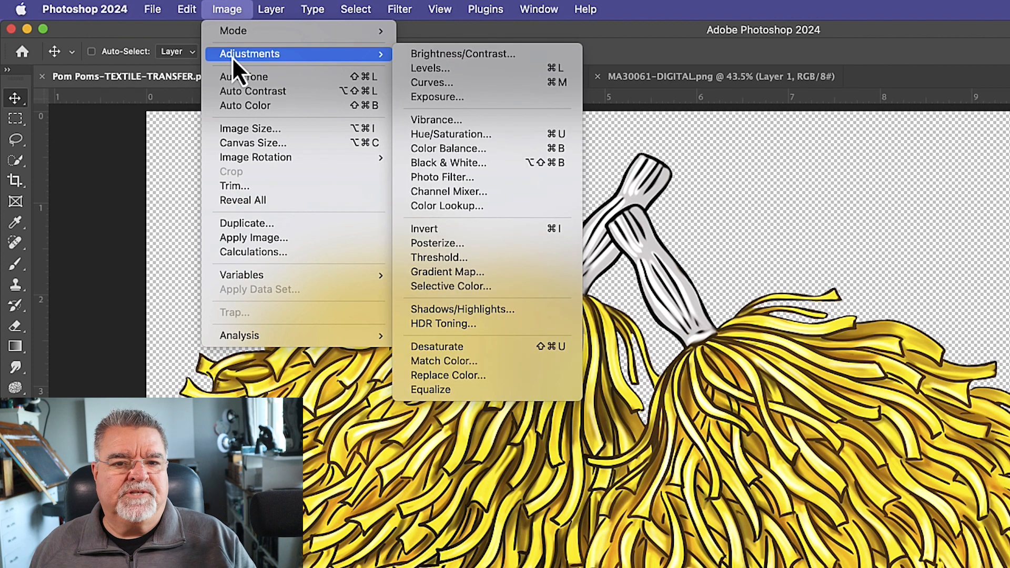
pyautogui.click(473, 138)
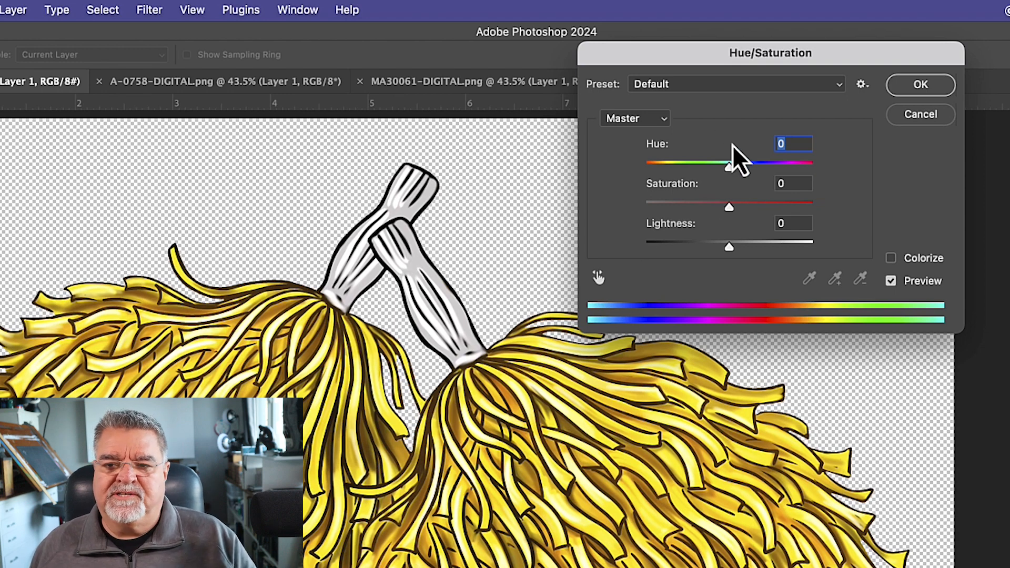
pyautogui.moveTo(731, 170); pyautogui.dragTo(784, 169)
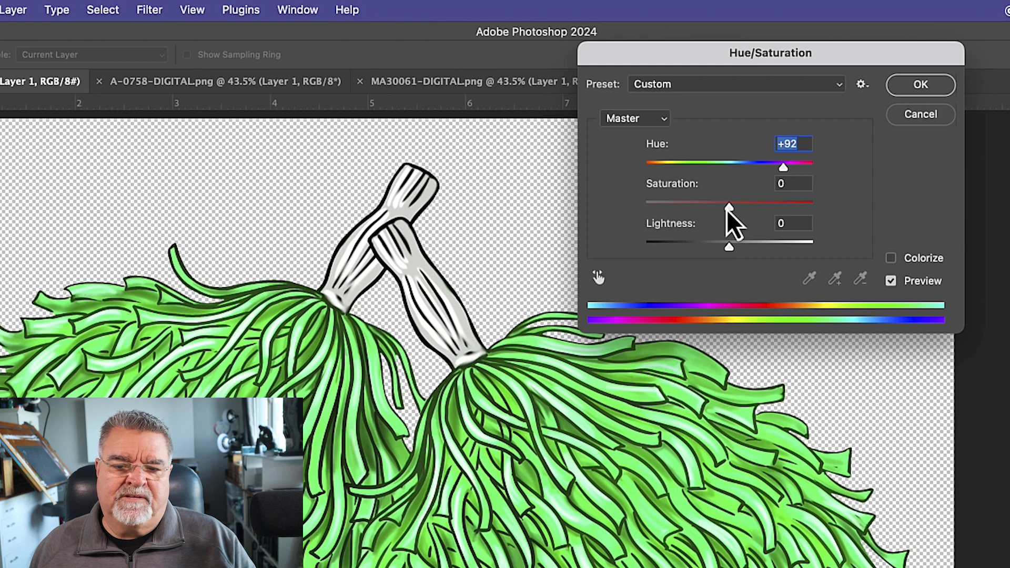
pyautogui.moveTo(727, 210); pyautogui.dragTo(706, 210)
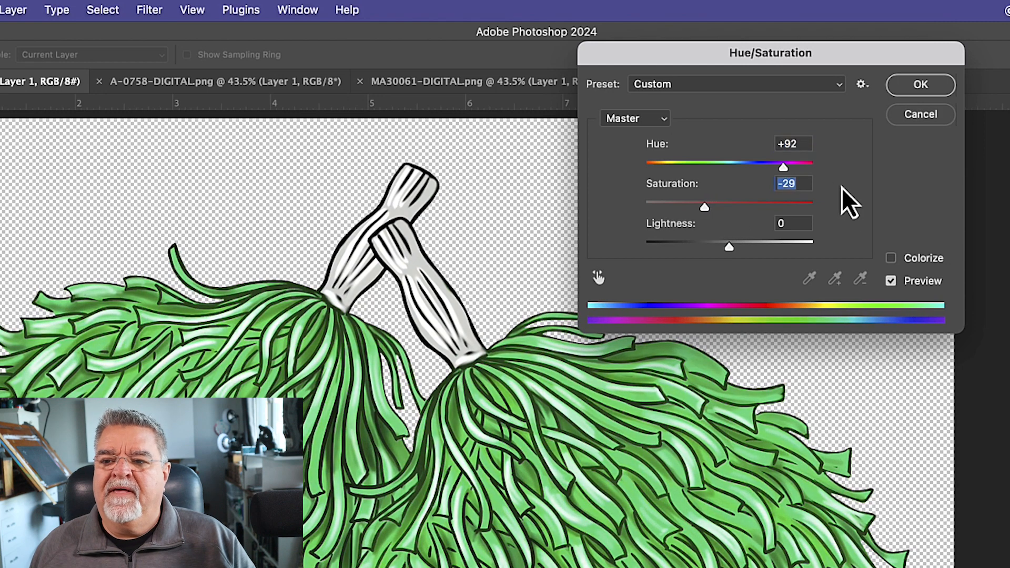
pyautogui.moveTo(784, 168); pyautogui.dragTo(655, 169)
pyautogui.click(902, 84)
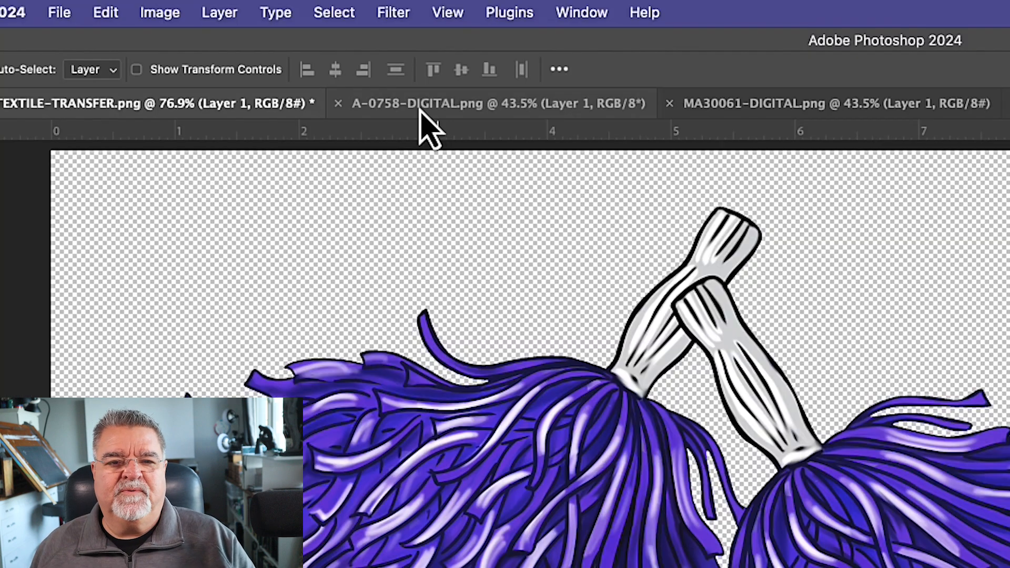
# Switch to A-0758-DIGITAL.png, open its Hue/Saturation adjustment and move the dialog clear of the paint can.
pyautogui.click(277, 51)
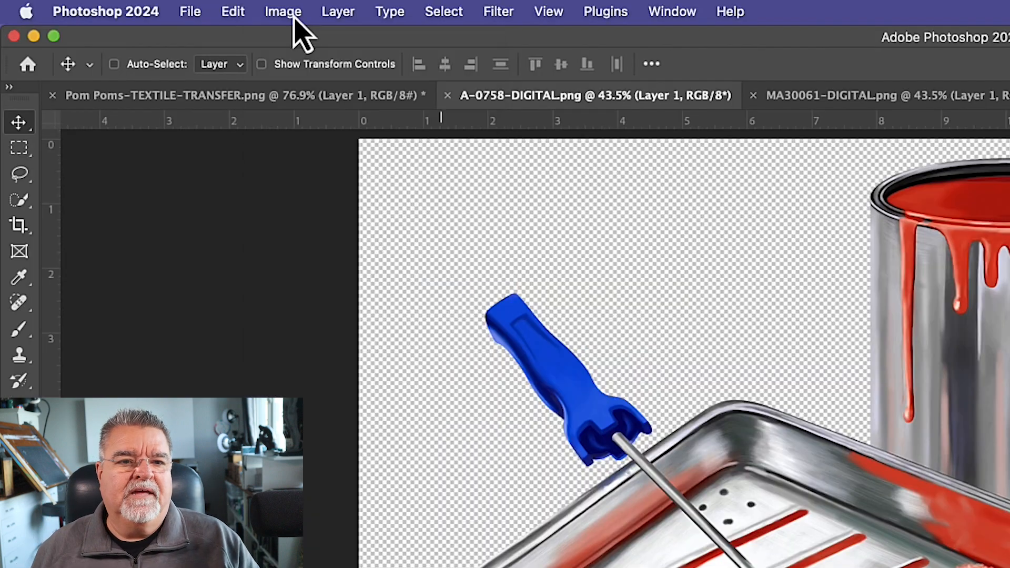
pyautogui.click(153, 7)
pyautogui.moveTo(154, 35)
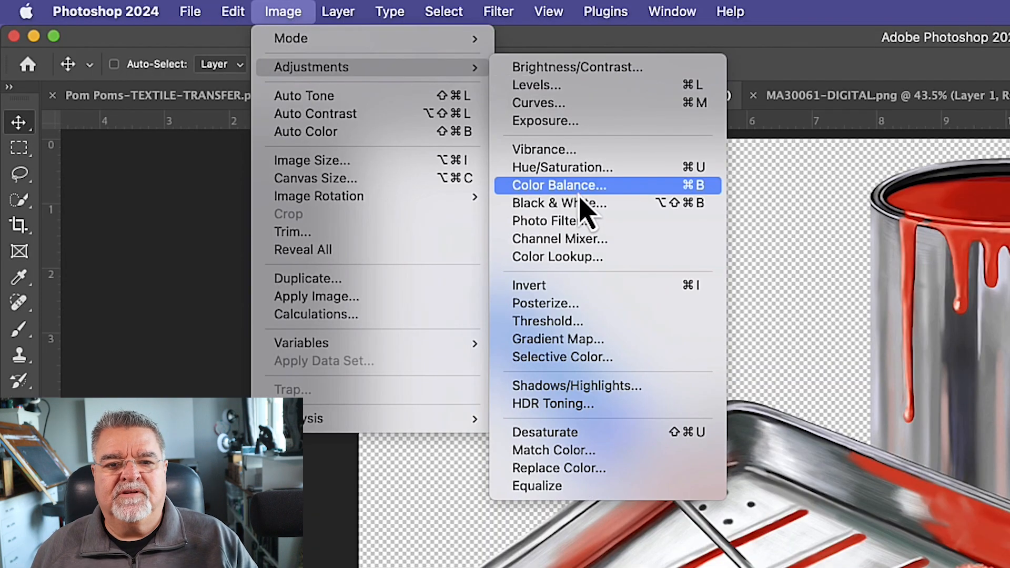
pyautogui.click(571, 169)
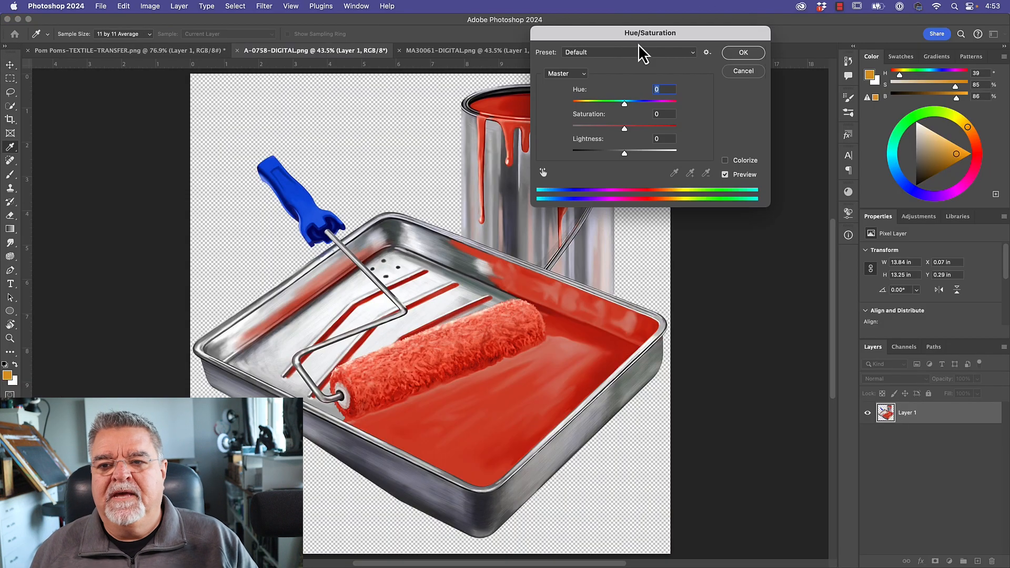
pyautogui.moveTo(643, 41); pyautogui.dragTo(732, 85)
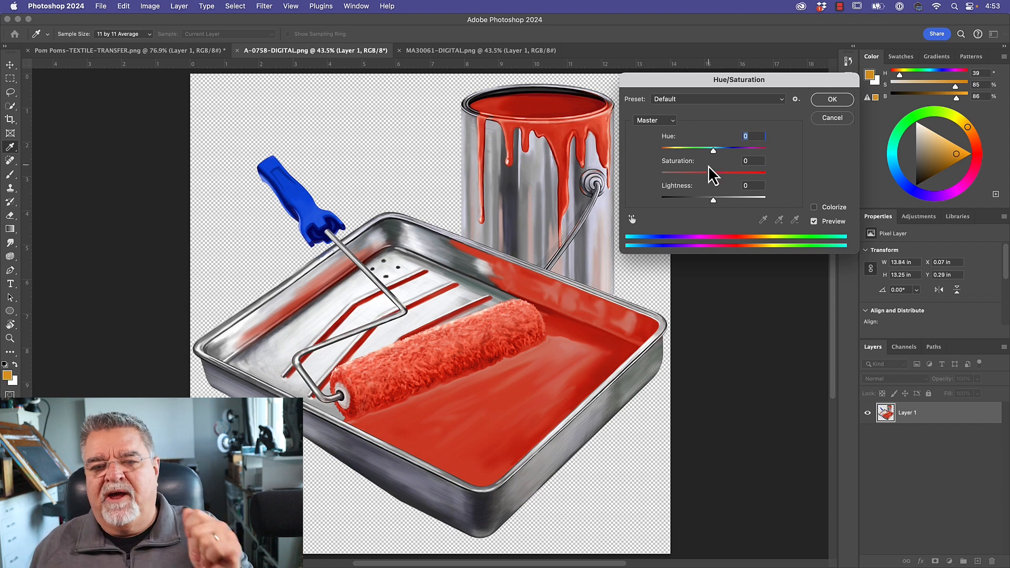
# Try shifting the Master hue of the paint tray artwork to -180, and reset it to 0.
pyautogui.moveTo(713, 151)
pyautogui.mouseDown()
pyautogui.moveTo(762, 153)
pyautogui.moveTo(666, 149)
pyautogui.moveTo(706, 162)
pyautogui.moveTo(648, 154)
pyautogui.moveTo(660, 154)
pyautogui.mouseUp()
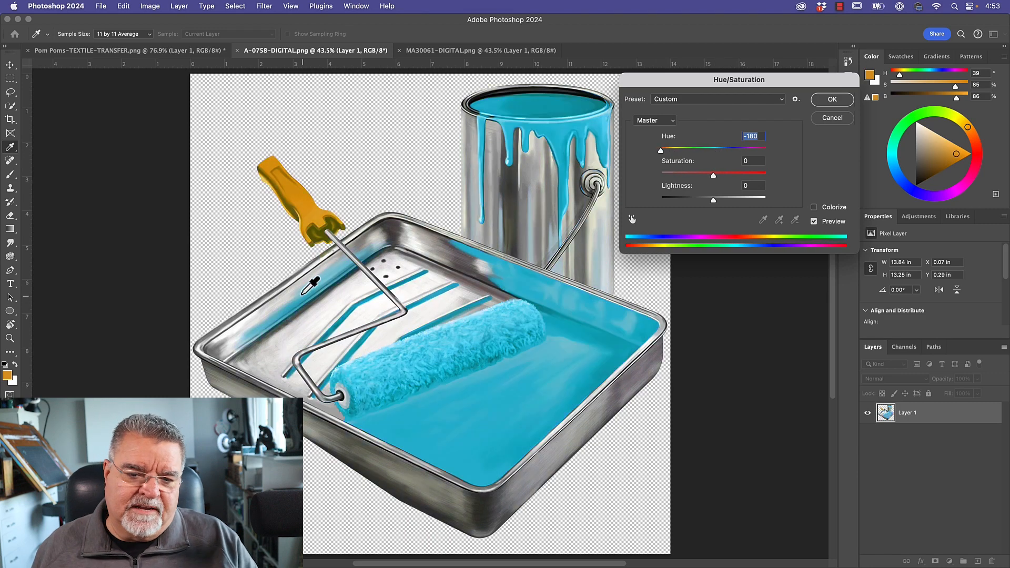
pyautogui.moveTo(661, 153)
pyautogui.mouseDown()
pyautogui.moveTo(760, 149)
pyautogui.moveTo(725, 156)
pyautogui.mouseUp()
pyautogui.write('0')
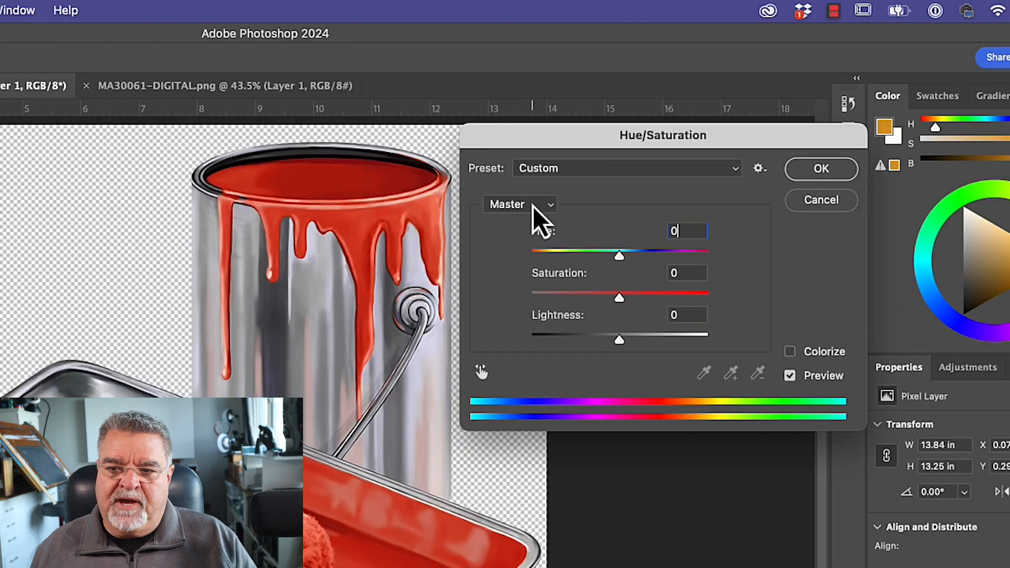
# Recolour the red paint green by setting the Reds hue to about +101 and saturation to about -20.
pyautogui.click(663, 121)
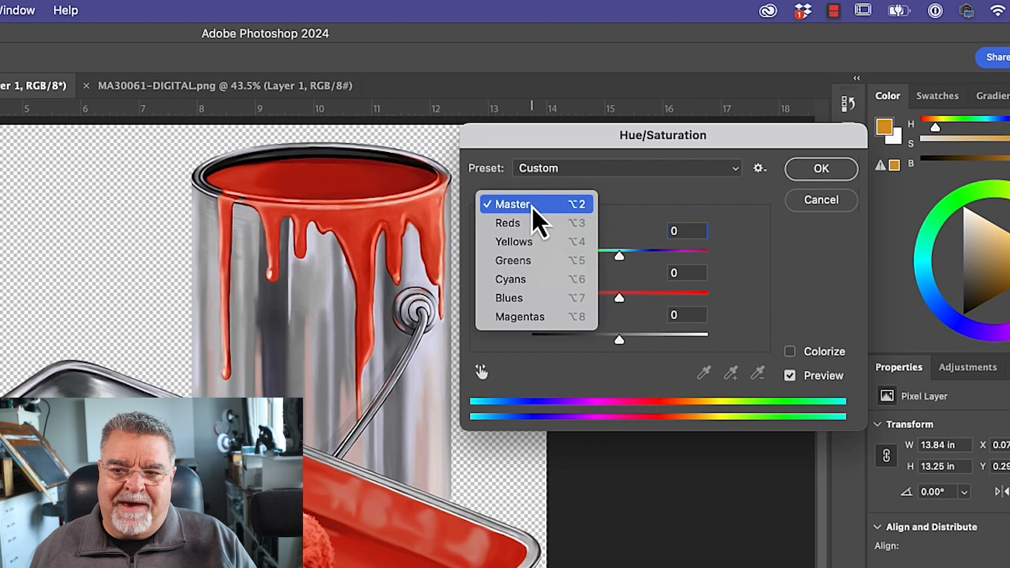
pyautogui.click(512, 229)
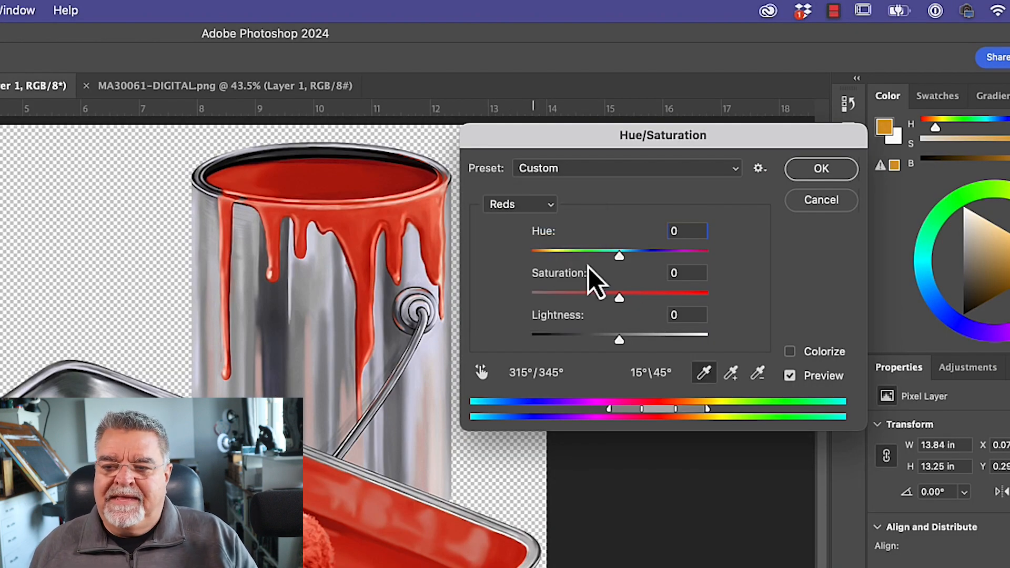
pyautogui.moveTo(620, 259); pyautogui.dragTo(670, 255)
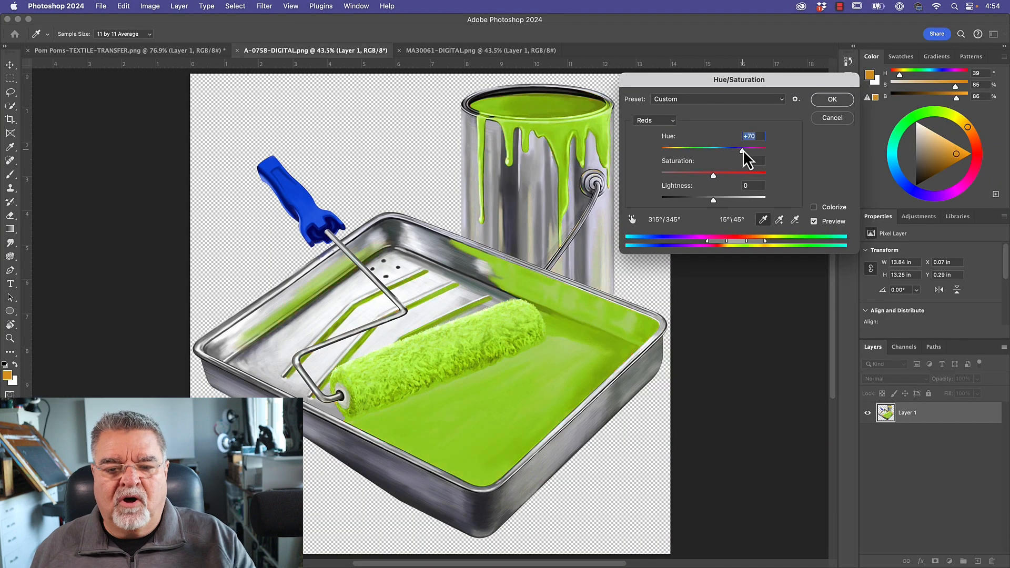
pyautogui.moveTo(743, 150)
pyautogui.mouseDown()
pyautogui.moveTo(769, 153)
pyautogui.moveTo(658, 154)
pyautogui.moveTo(750, 150)
pyautogui.moveTo(694, 180)
pyautogui.moveTo(703, 181)
pyautogui.mouseUp()
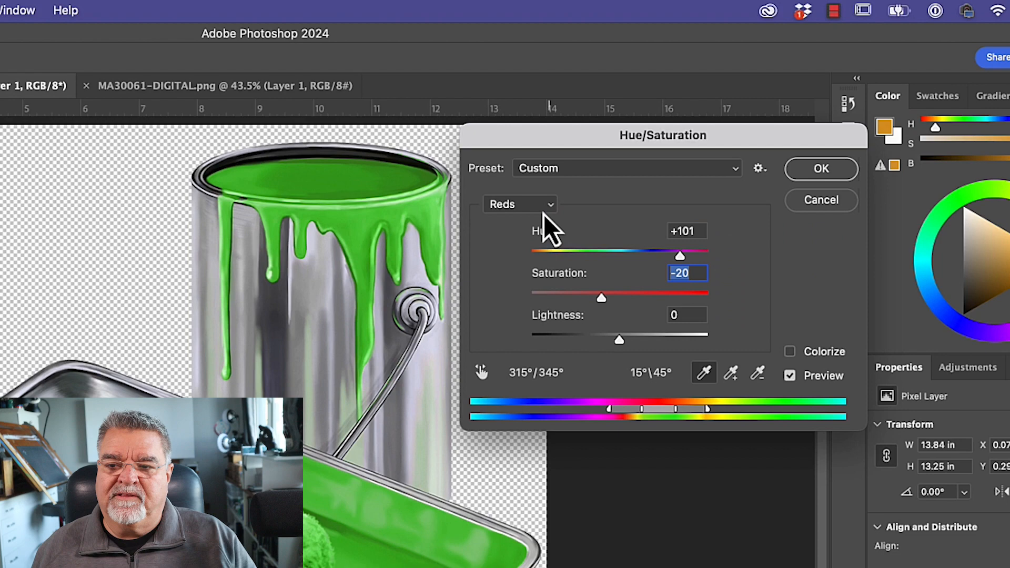
# Recolour the blue roller handle crimson by setting the Blues hue to about +138, and apply the adjustment.
pyautogui.click(667, 123)
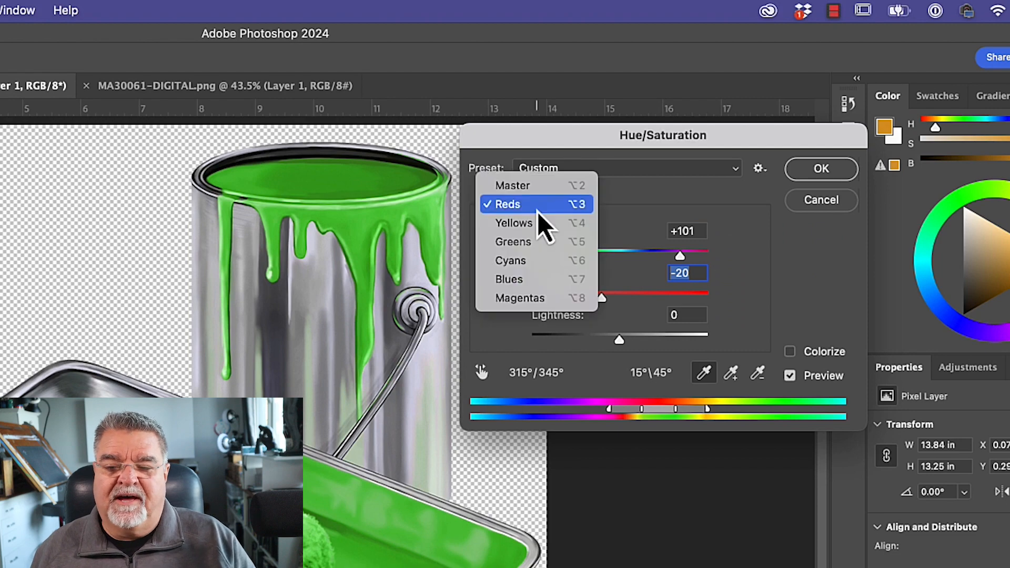
pyautogui.click(513, 278)
pyautogui.moveTo(714, 151); pyautogui.dragTo(756, 151)
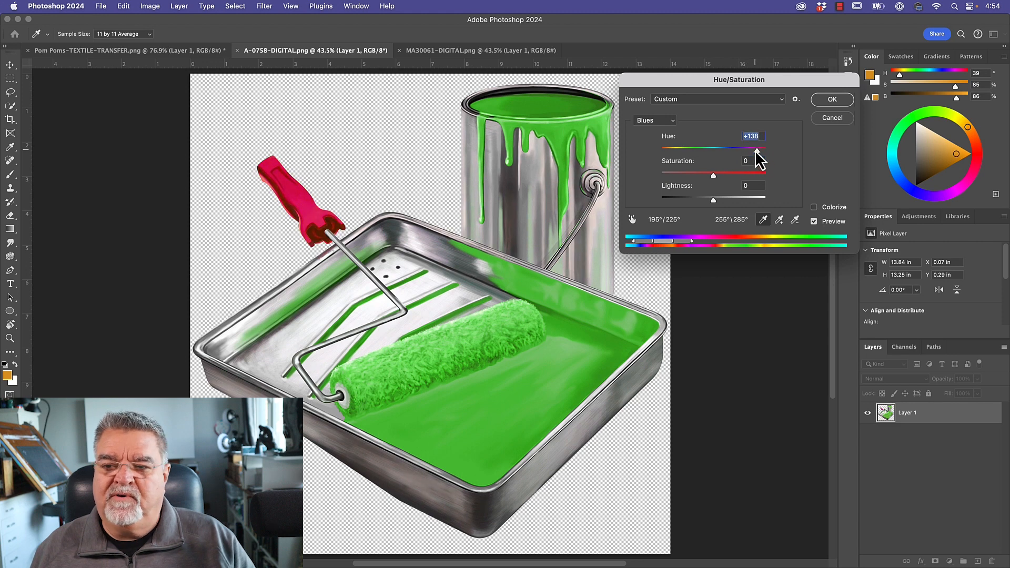
pyautogui.click(840, 100)
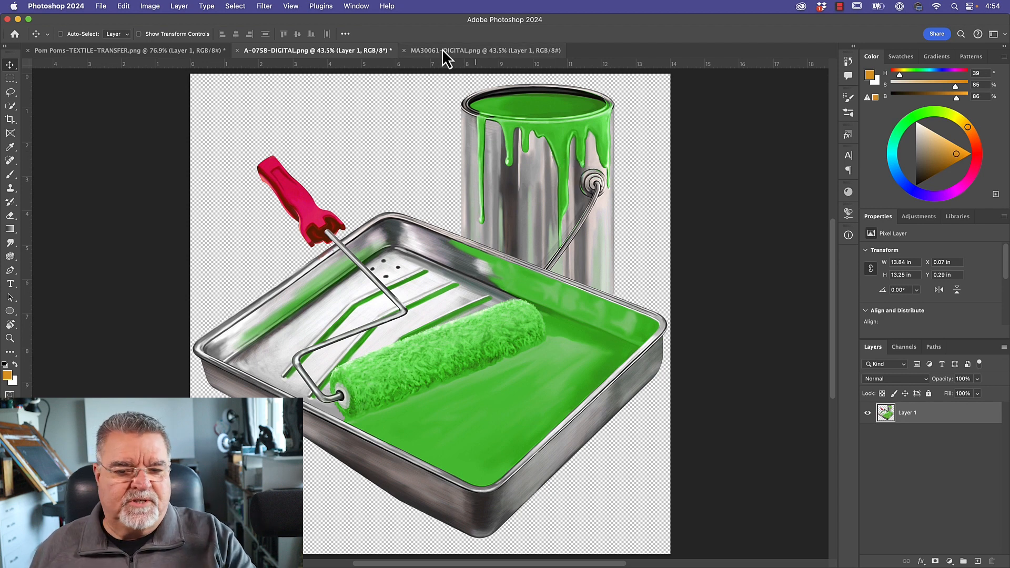
# Switch to MA30061-DIGITAL.png, open its Hue/Saturation adjustment and reposition the dialog beside the pirate.
pyautogui.click(514, 49)
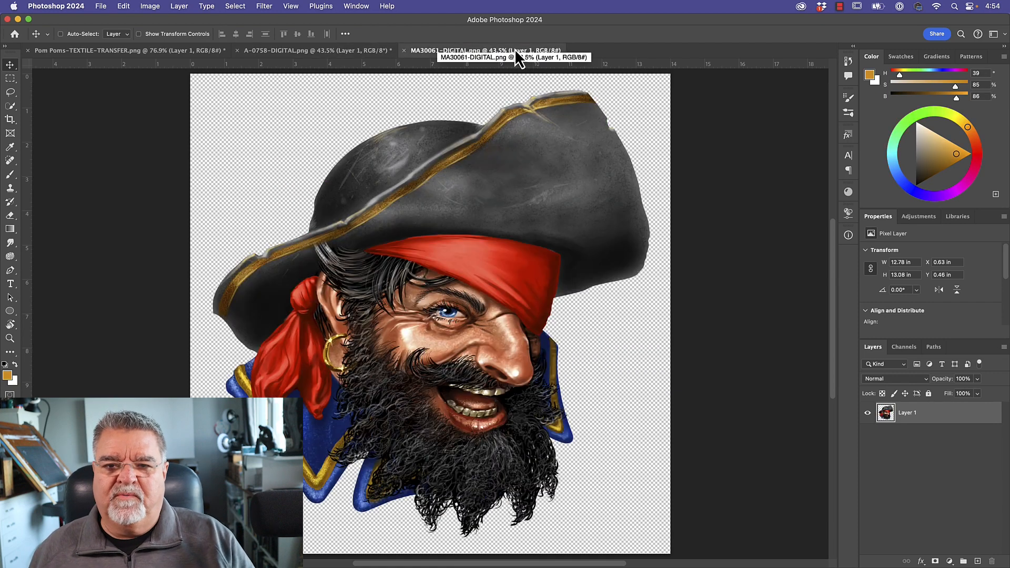
pyautogui.click(150, 6)
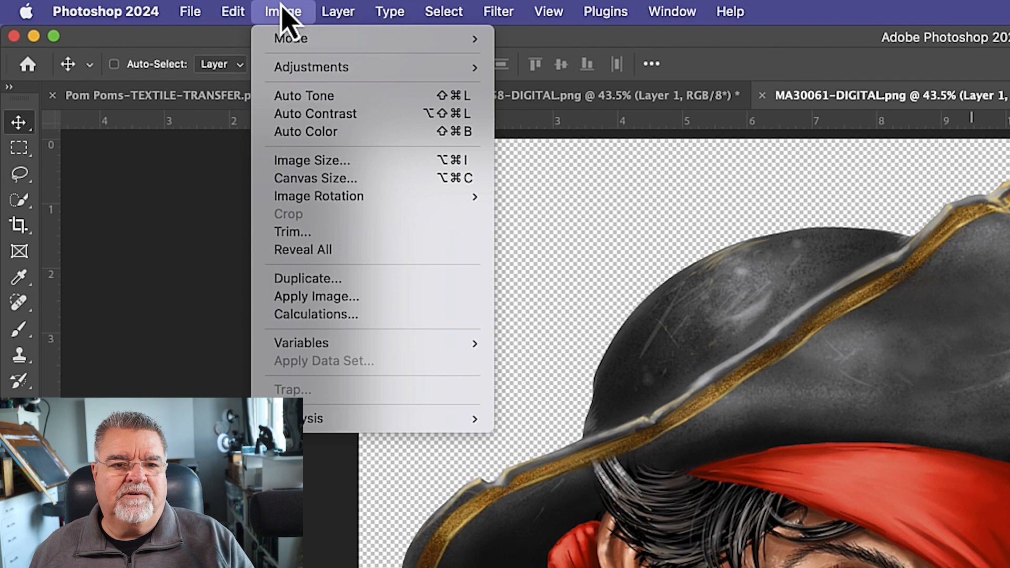
pyautogui.moveTo(282, 70)
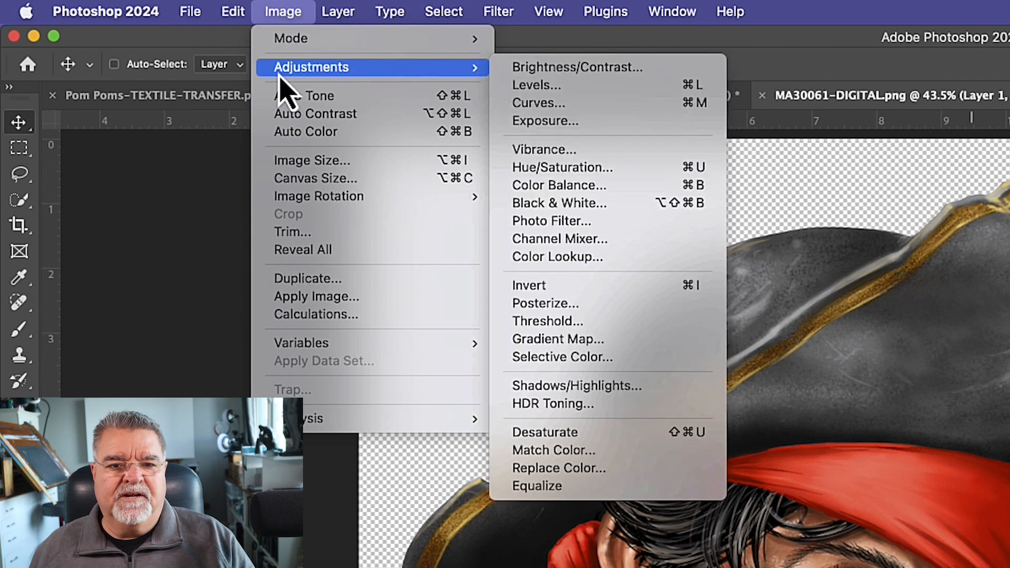
pyautogui.click(596, 168)
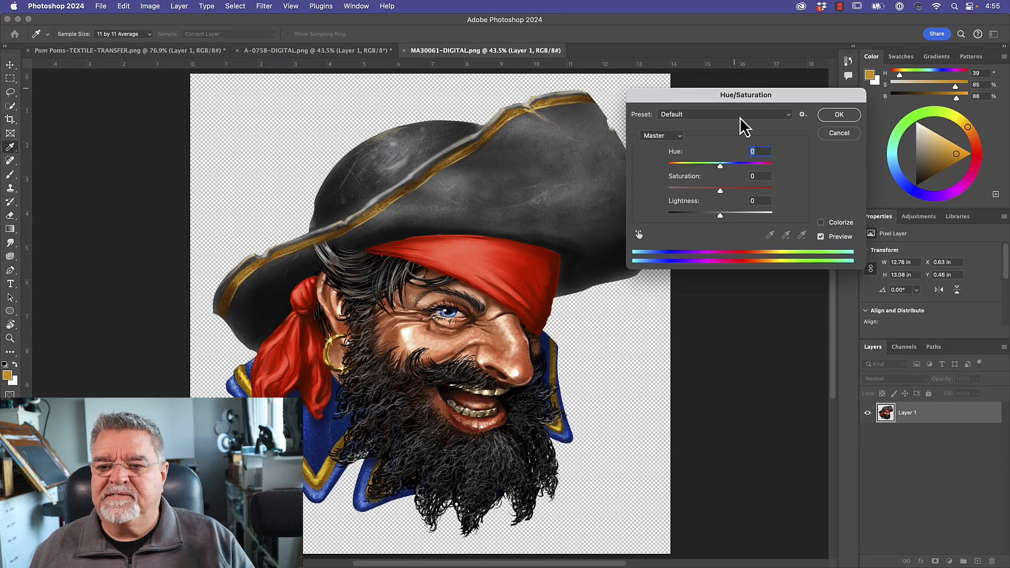
pyautogui.moveTo(736, 97); pyautogui.dragTo(727, 86)
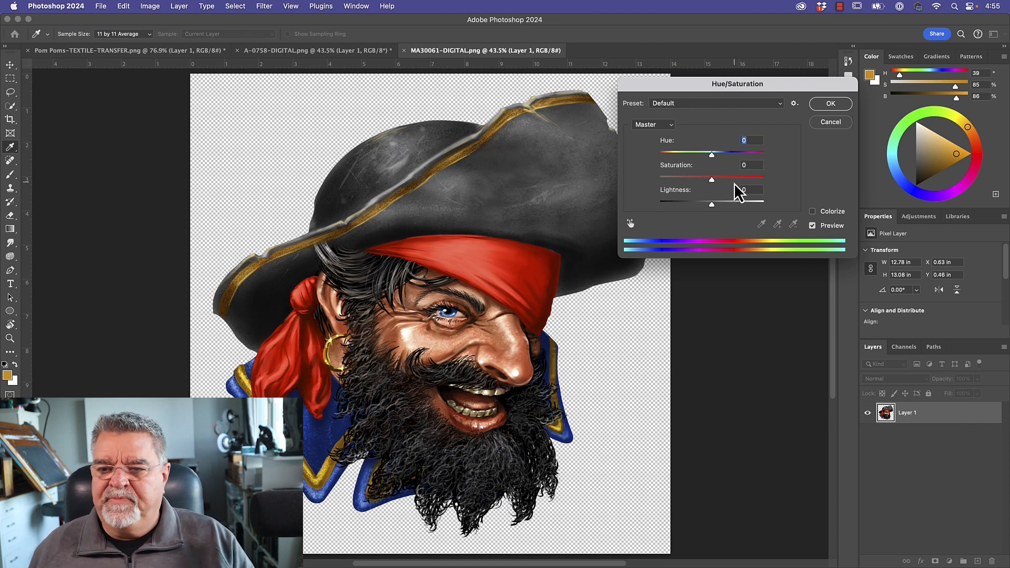
# Try shifting the pirate's Master hue and its Reds hue to about -13, reset each to 0 and cancel the adjustment.
pyautogui.moveTo(715, 157)
pyautogui.mouseDown()
pyautogui.moveTo(768, 169)
pyautogui.moveTo(651, 156)
pyautogui.moveTo(713, 155)
pyautogui.moveTo(712, 168)
pyautogui.mouseUp()
pyautogui.write('0')
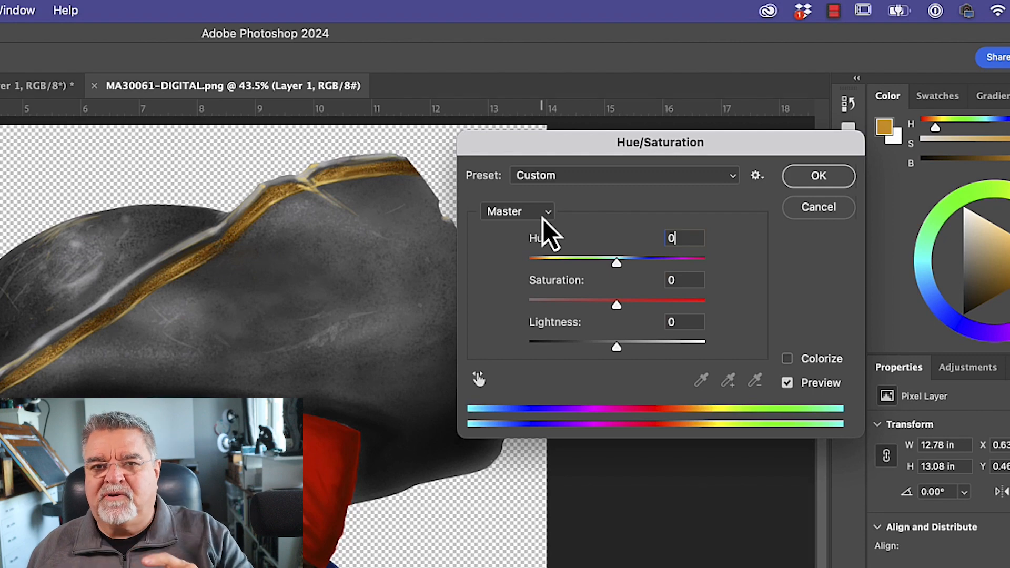
pyautogui.click(667, 129)
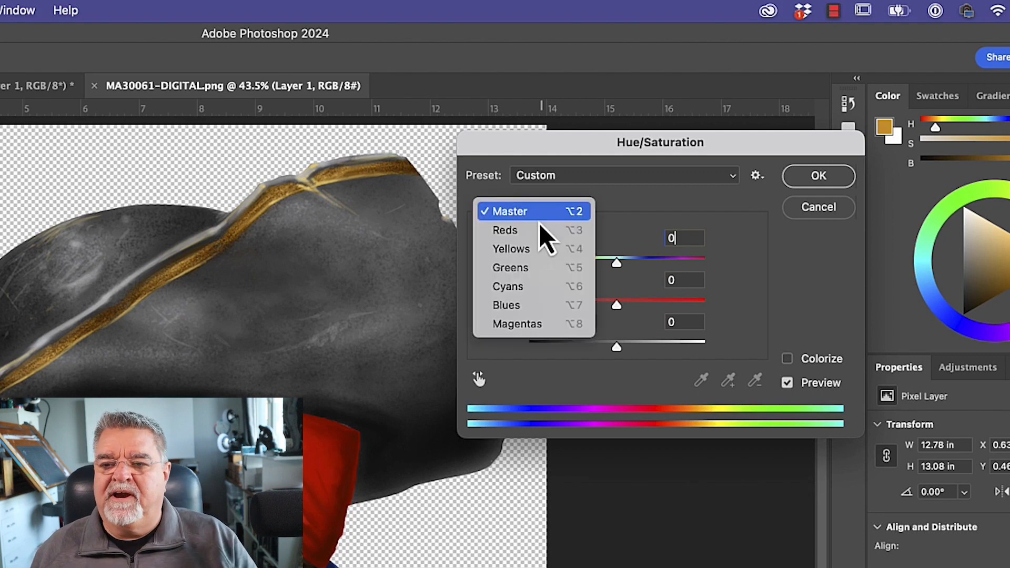
pyautogui.click(511, 231)
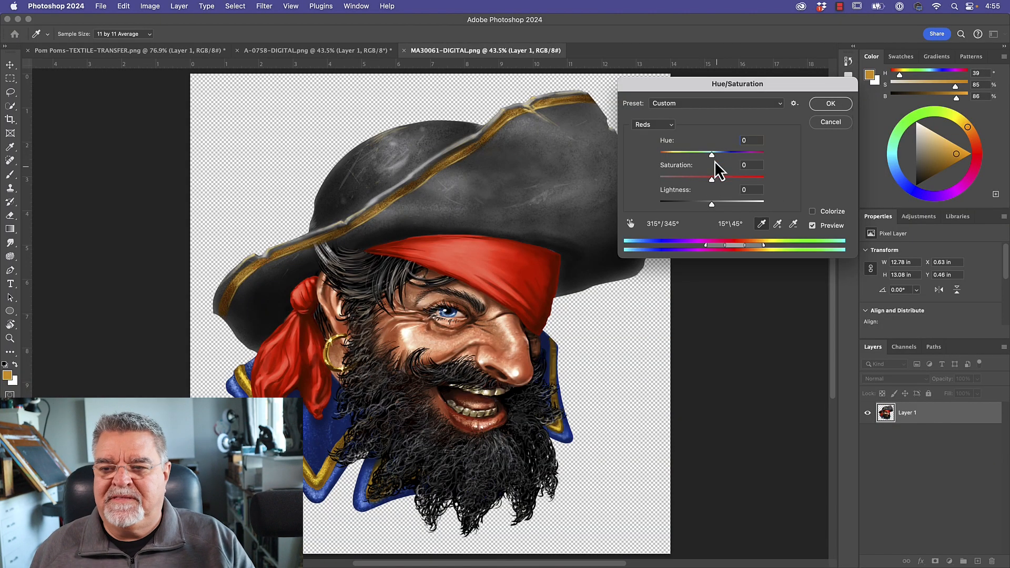
pyautogui.click(712, 156)
pyautogui.moveTo(712, 155); pyautogui.dragTo(686, 162)
pyautogui.moveTo(697, 160); pyautogui.dragTo(703, 159)
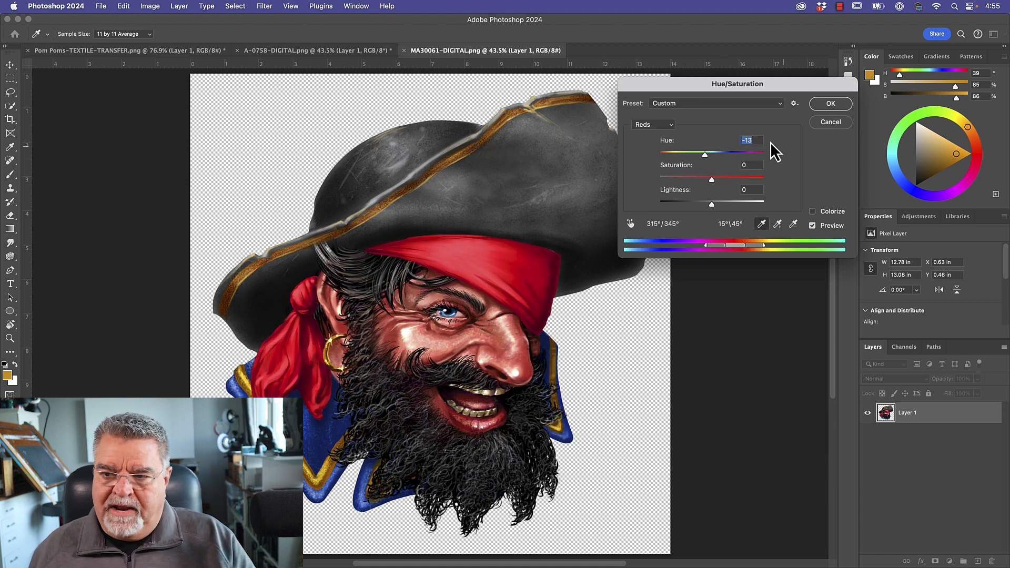
pyautogui.write('0')
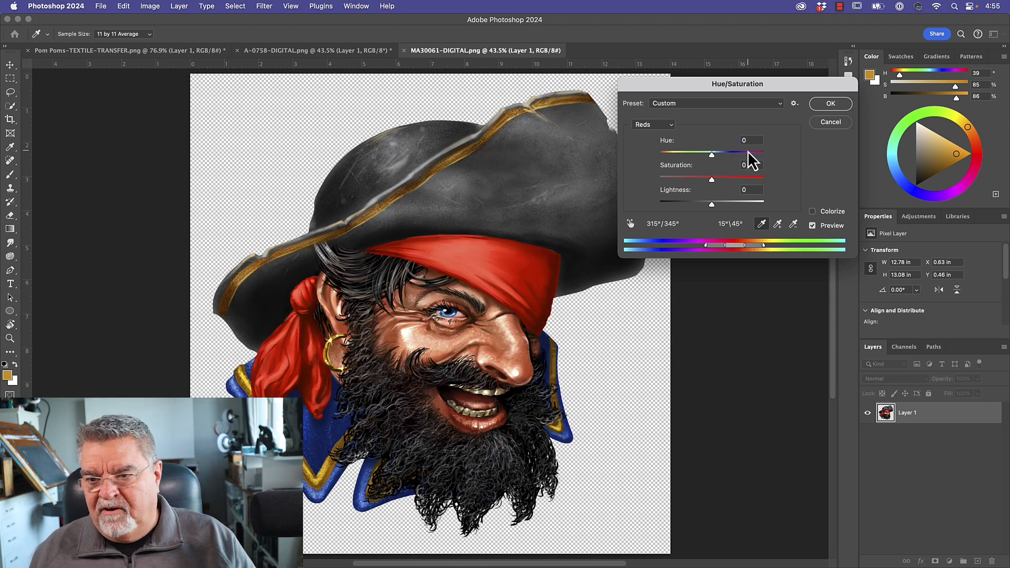
pyautogui.click(836, 125)
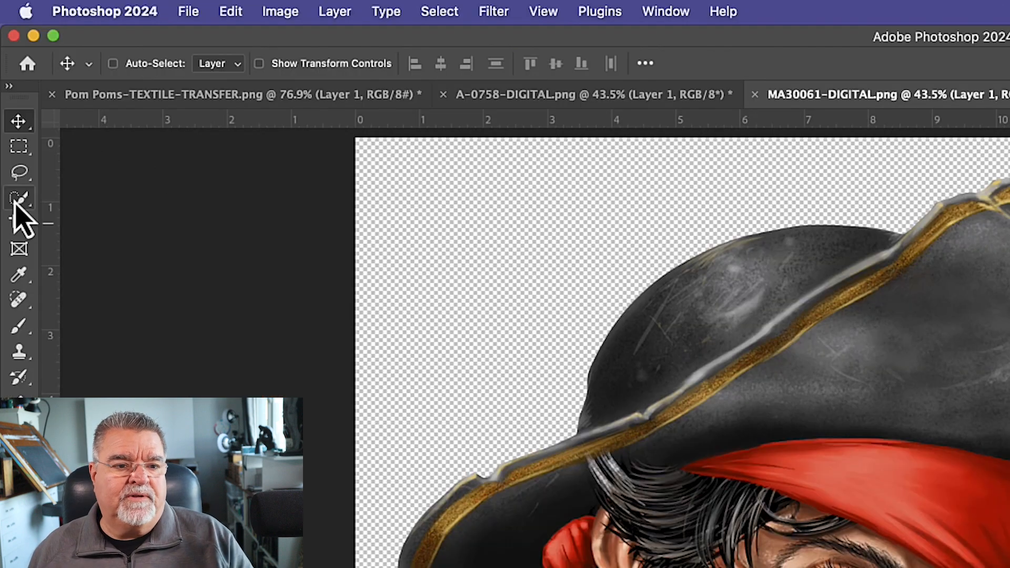
# Select the red bandana across the pirate's forehead using the Quick Selection Tool with the brush size set to 90.
pyautogui.click(10, 106)
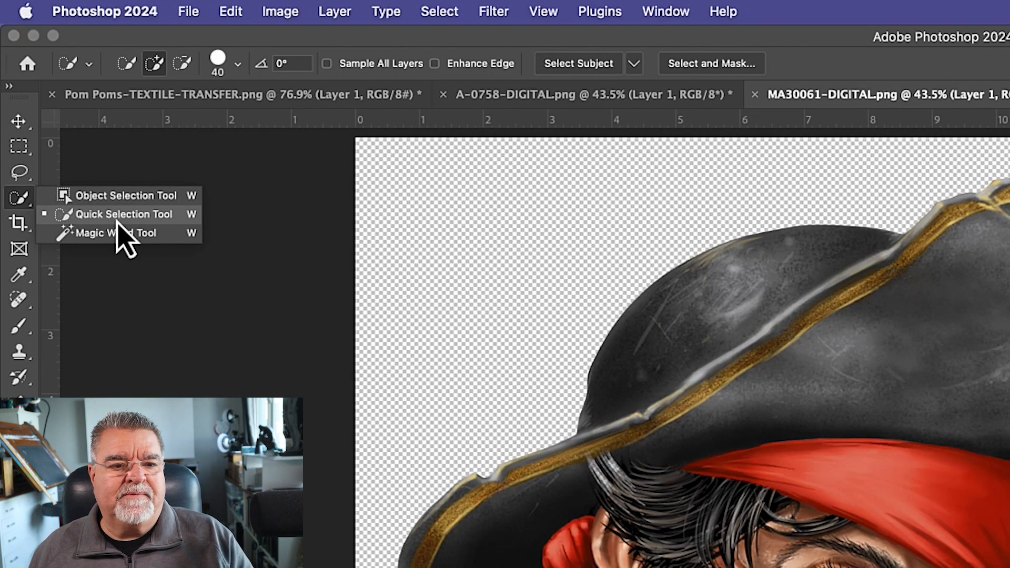
pyautogui.click(143, 216)
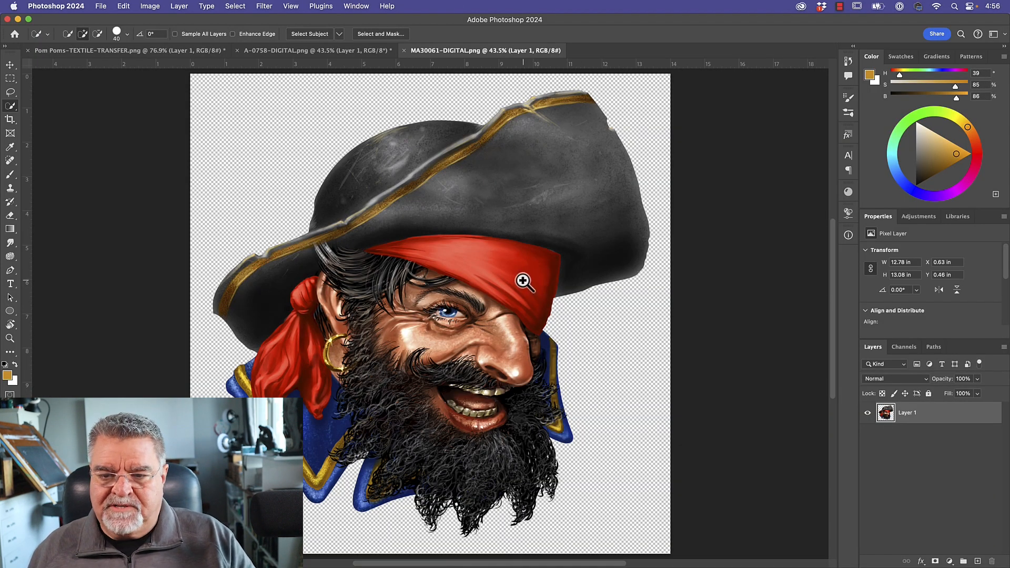
pyautogui.click(523, 281)
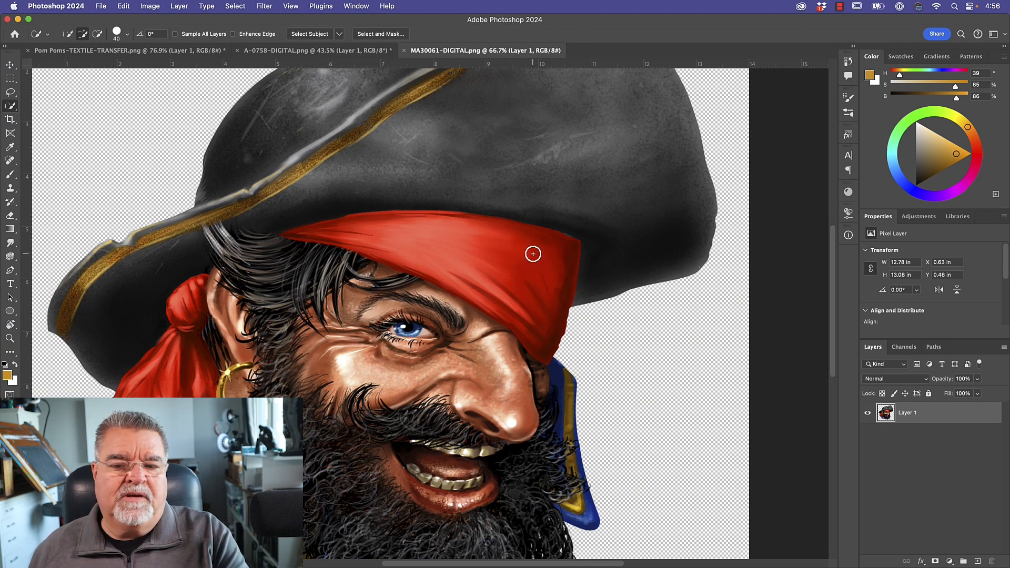
pyautogui.press(']')
pyautogui.press(']')
pyautogui.press(']')
pyautogui.press(']')
pyautogui.press(']')
pyautogui.press(']')
pyautogui.press(']')
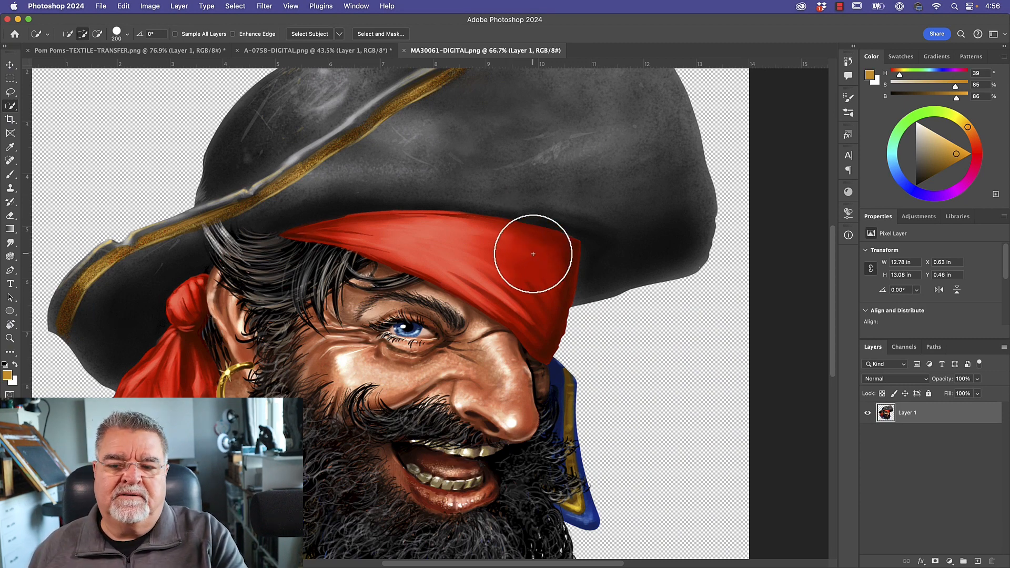
pyautogui.press('[')
pyautogui.press('[')
pyautogui.press('[')
pyautogui.press('[')
pyautogui.press('[')
pyautogui.press('[')
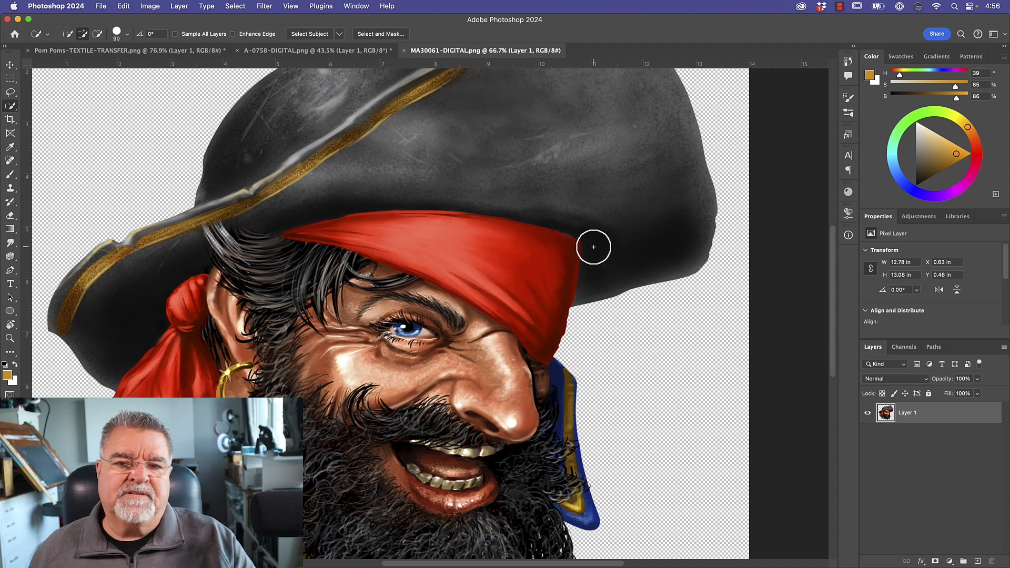
pyautogui.moveTo(463, 241); pyautogui.dragTo(447, 239)
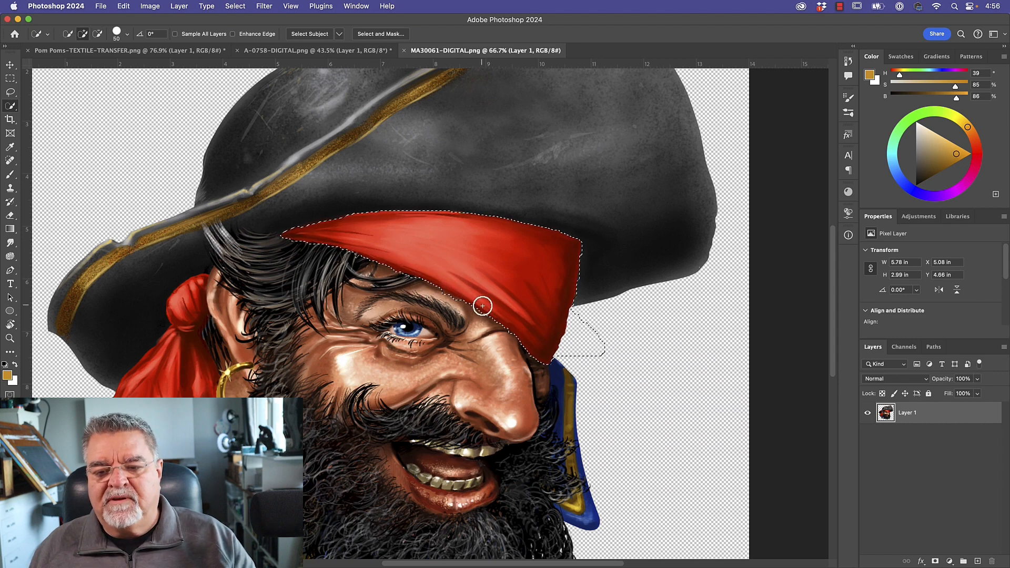
# Subtract the stray area beside the forehead bandana and add part of the knot by the ear using brush size 70.
pyautogui.press('alt')
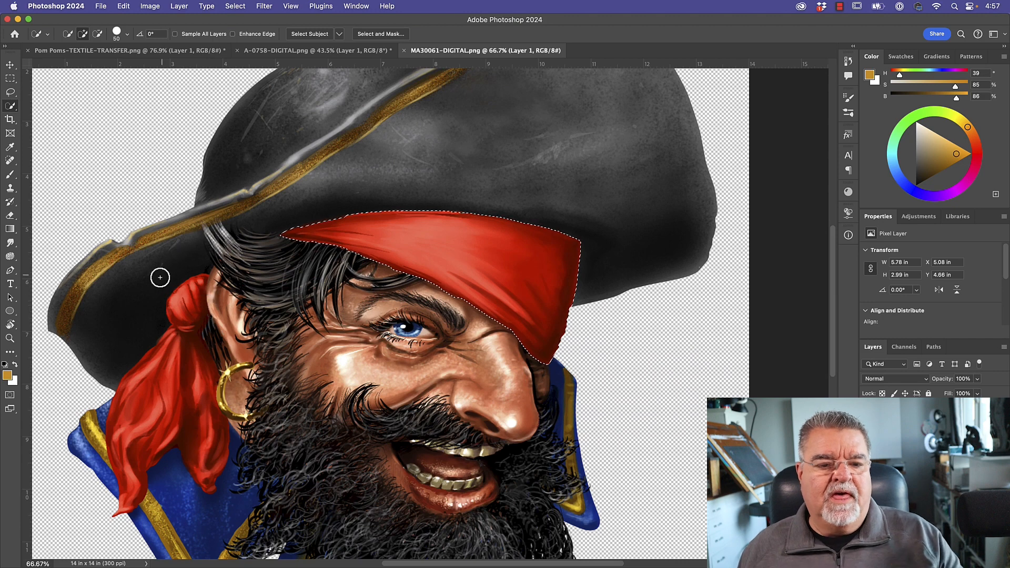
pyautogui.press(']')
pyautogui.press(']')
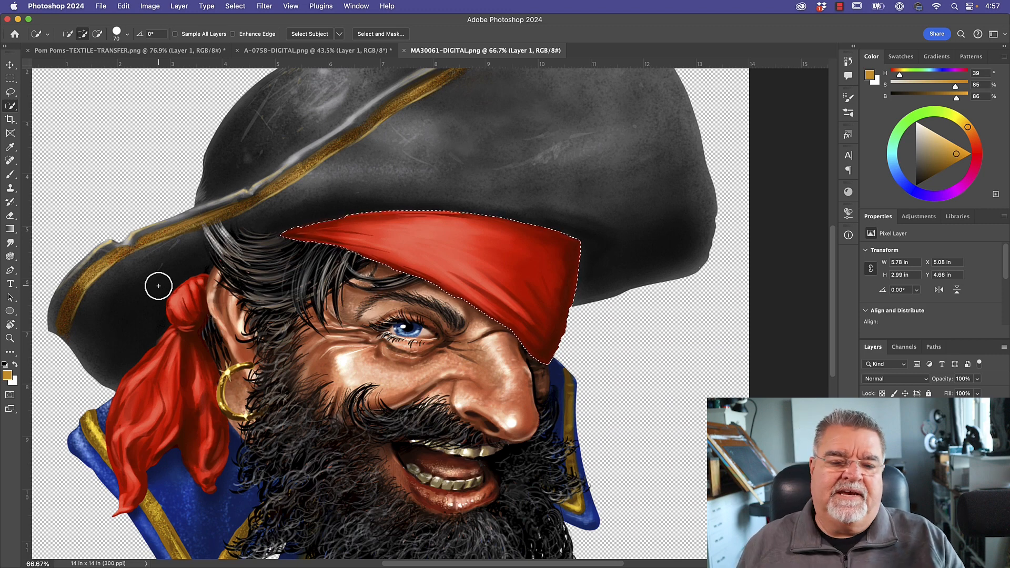
pyautogui.moveTo(189, 298); pyautogui.dragTo(188, 312)
# Extend the selection over the rest of the bandana knot and both hanging tails using brush size 40.
pyautogui.press('[')
pyautogui.press('[')
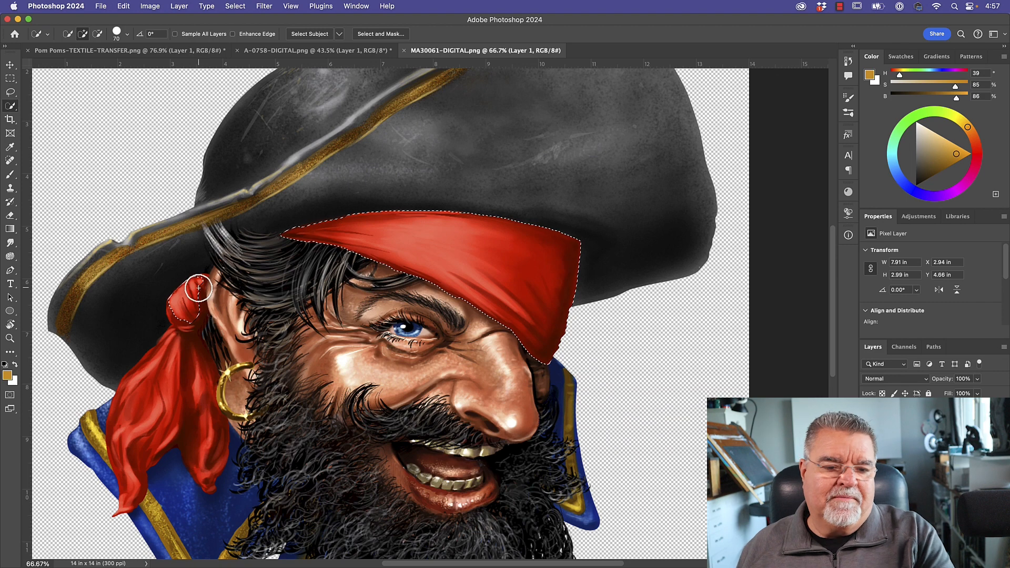
pyautogui.moveTo(200, 282)
pyautogui.mouseDown()
pyautogui.moveTo(188, 317)
pyautogui.moveTo(173, 309)
pyautogui.moveTo(177, 330)
pyautogui.moveTo(175, 301)
pyautogui.moveTo(193, 328)
pyautogui.mouseUp()
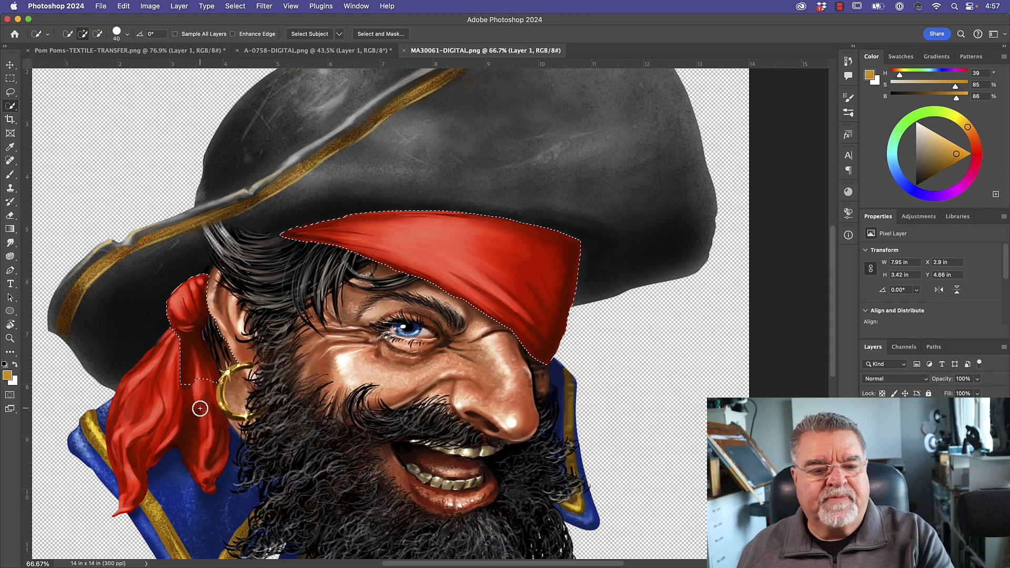
pyautogui.press('alt')
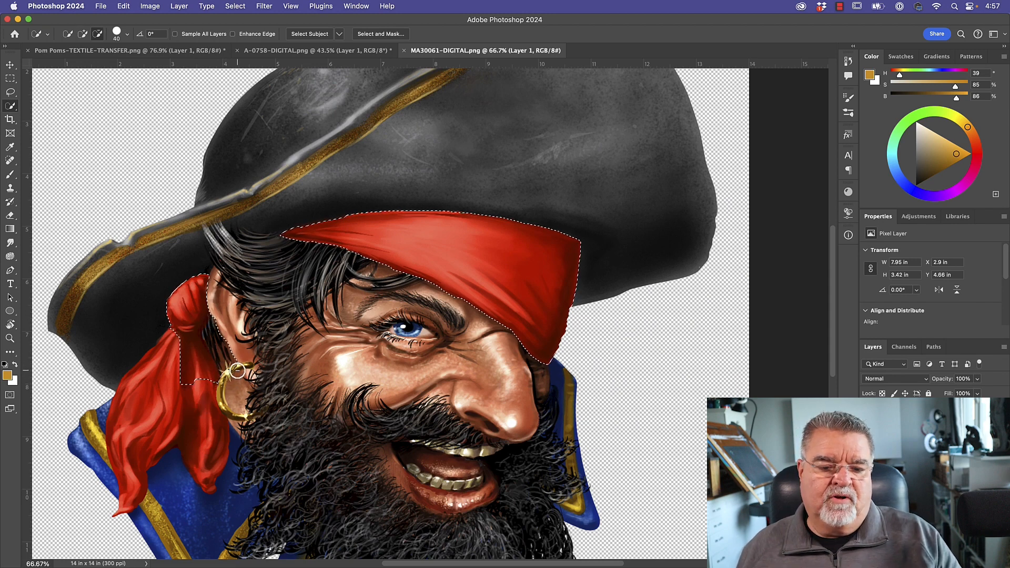
pyautogui.moveTo(219, 318)
pyautogui.mouseDown()
pyautogui.moveTo(230, 386)
pyautogui.moveTo(199, 334)
pyautogui.moveTo(213, 443)
pyautogui.moveTo(170, 438)
pyautogui.moveTo(179, 436)
pyautogui.moveTo(111, 498)
pyautogui.moveTo(116, 525)
pyautogui.mouseUp()
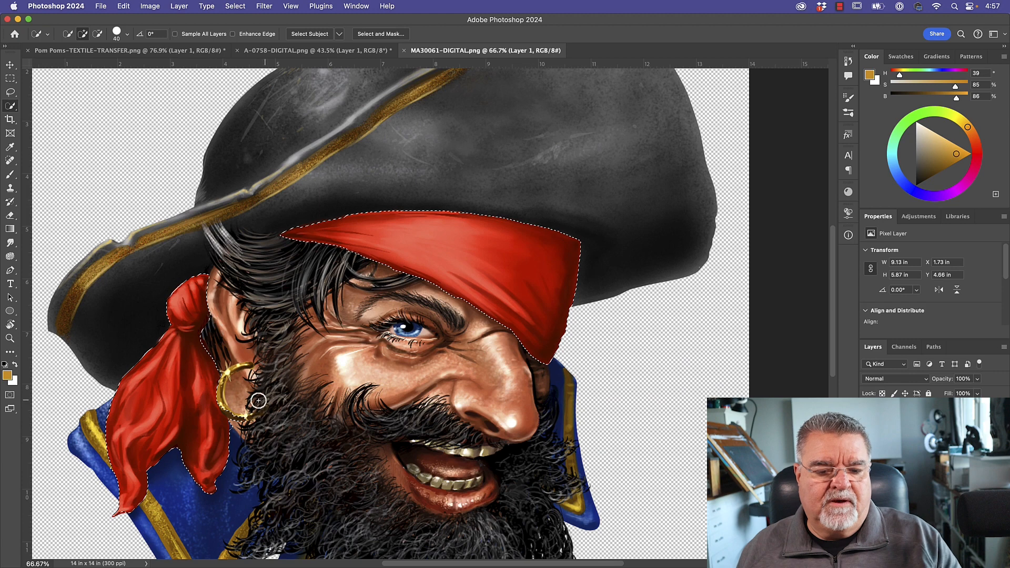
# Refine the selection along the hat-side edge and the ear-side edge just below the bandana knot at 200% zoom.
pyautogui.keyDown('super'); pyautogui.click(208, 403); pyautogui.keyUp('super')
pyautogui.keyDown('super'); pyautogui.click(208, 403); pyautogui.keyUp('super')
pyautogui.moveTo(268, 294); pyautogui.dragTo(500, 348)
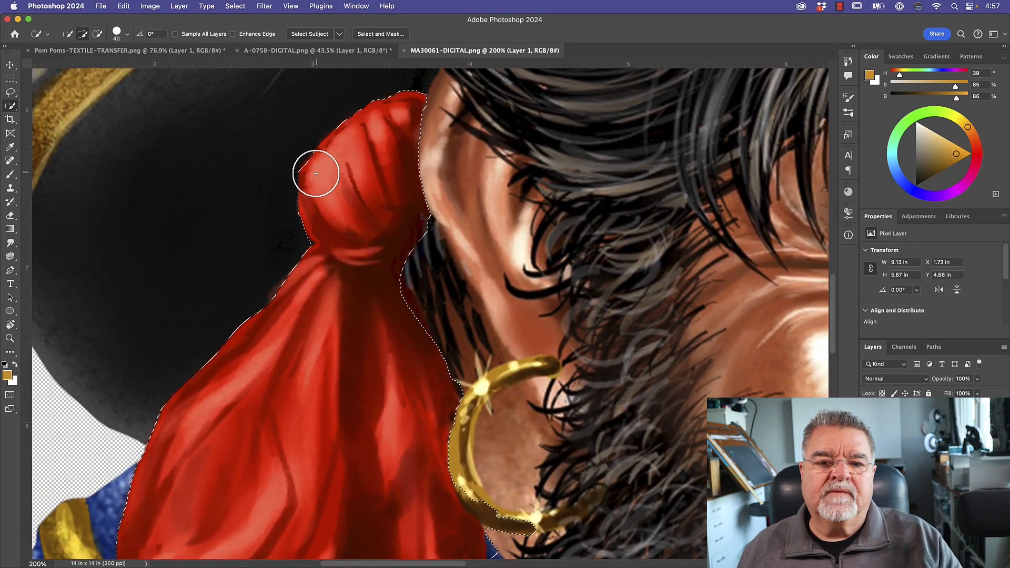
pyautogui.moveTo(272, 293); pyautogui.dragTo(281, 295)
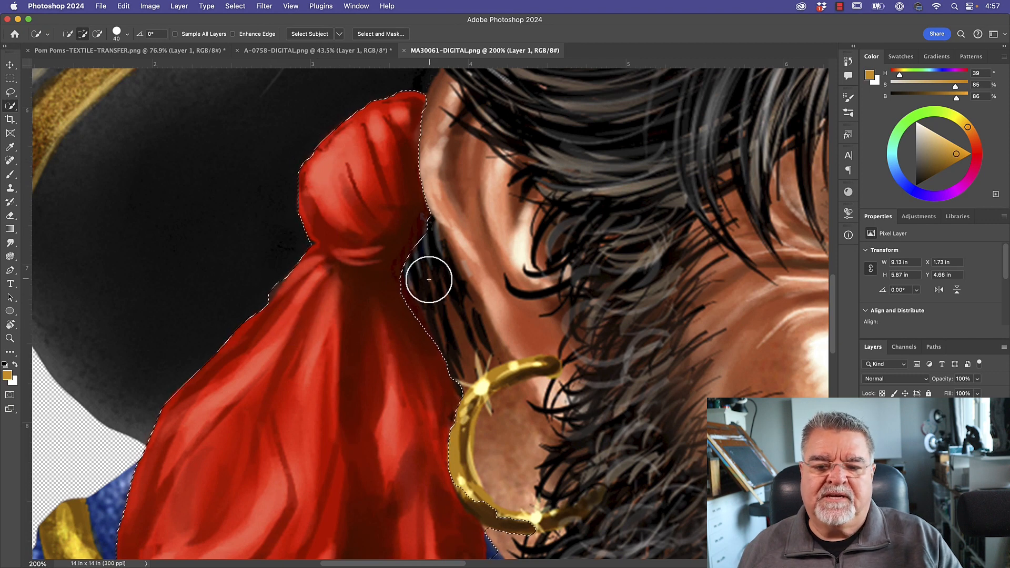
pyautogui.moveTo(403, 303); pyautogui.dragTo(420, 346)
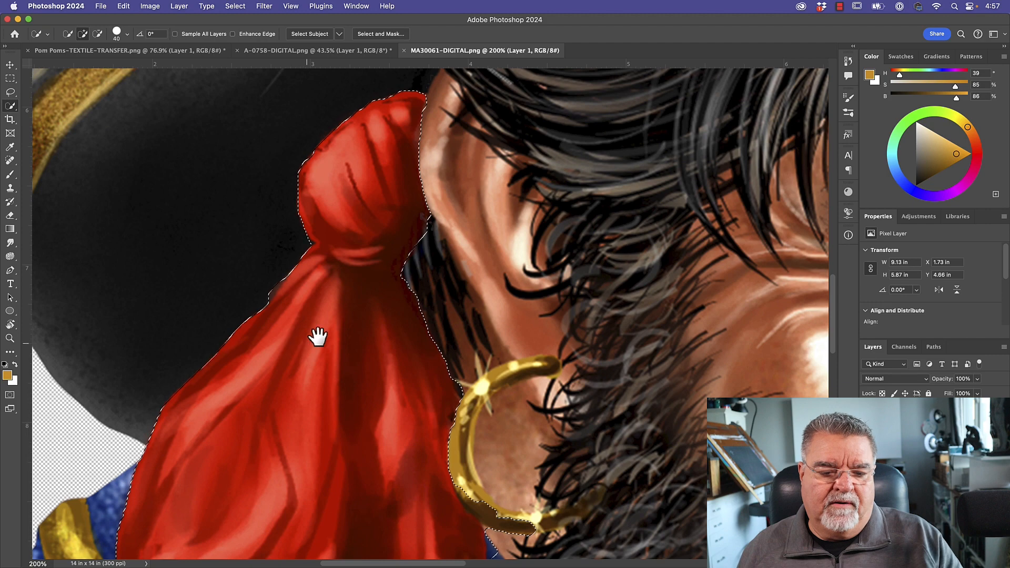
# Clean up the selection on the outer edge and pointed tip of the longer bandana tail using brush size 20.
pyautogui.moveTo(318, 336); pyautogui.dragTo(462, 108)
pyautogui.moveTo(395, 393); pyautogui.dragTo(377, 282)
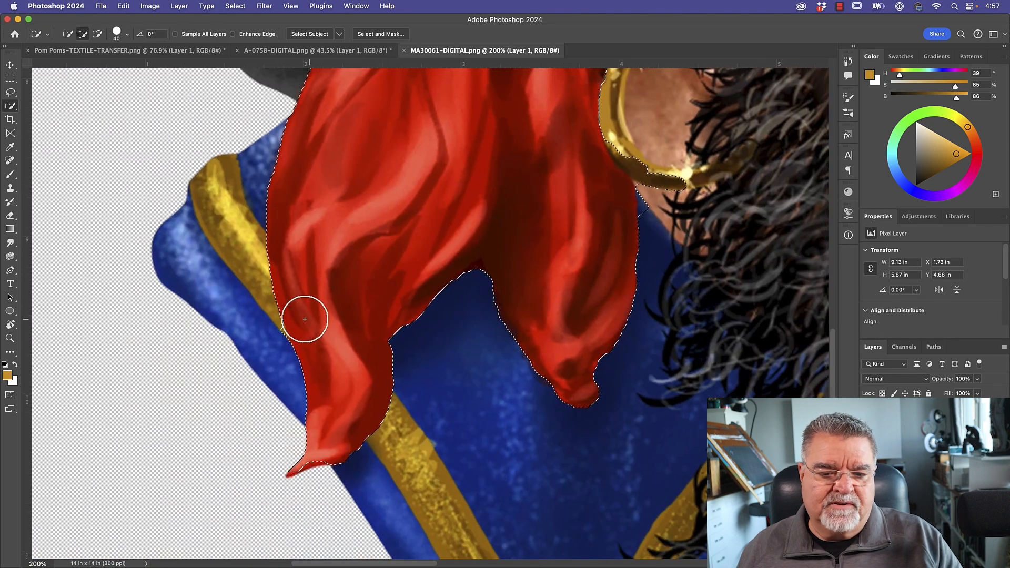
pyautogui.press('[')
pyautogui.press('[')
pyautogui.press('[')
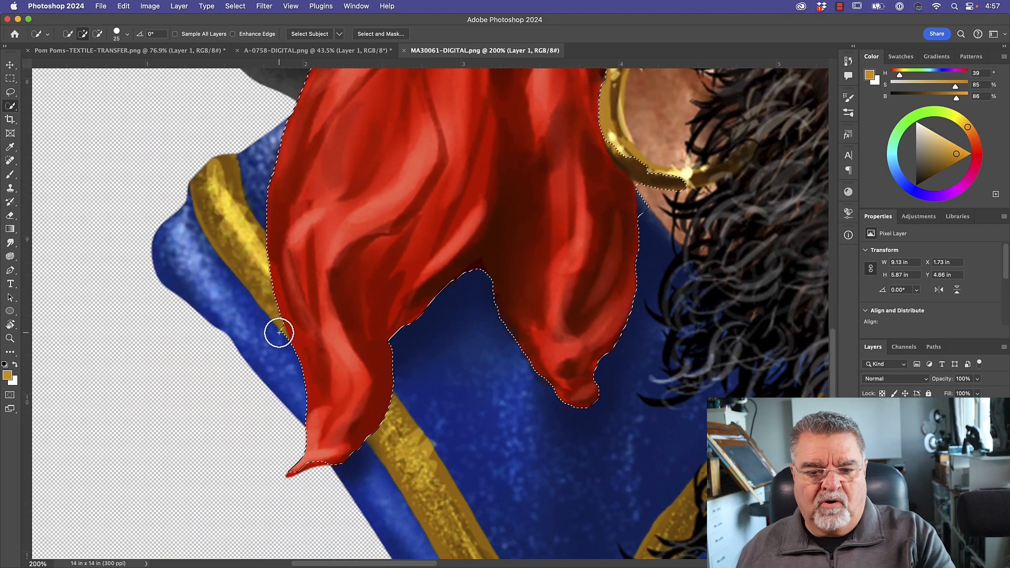
pyautogui.press('[')
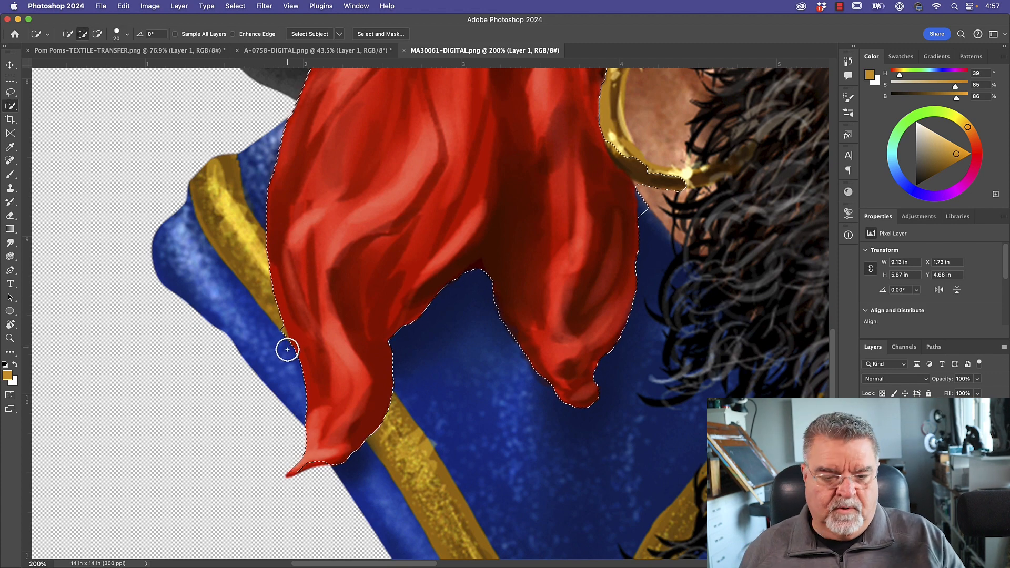
pyautogui.press('alt')
pyautogui.moveTo(293, 334); pyautogui.dragTo(299, 343)
pyautogui.moveTo(311, 473)
pyautogui.mouseDown()
pyautogui.moveTo(323, 460)
pyautogui.moveTo(289, 481)
pyautogui.mouseUp()
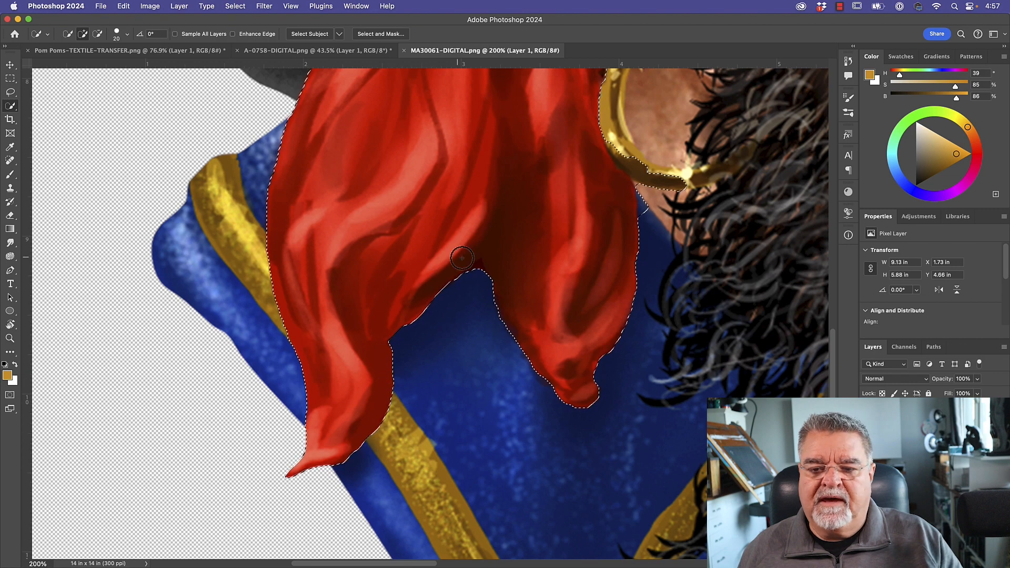
# Subtract the gold earring and the small patch of skin and coat beside the bandana tail from the selection.
pyautogui.moveTo(582, 300); pyautogui.dragTo(363, 402)
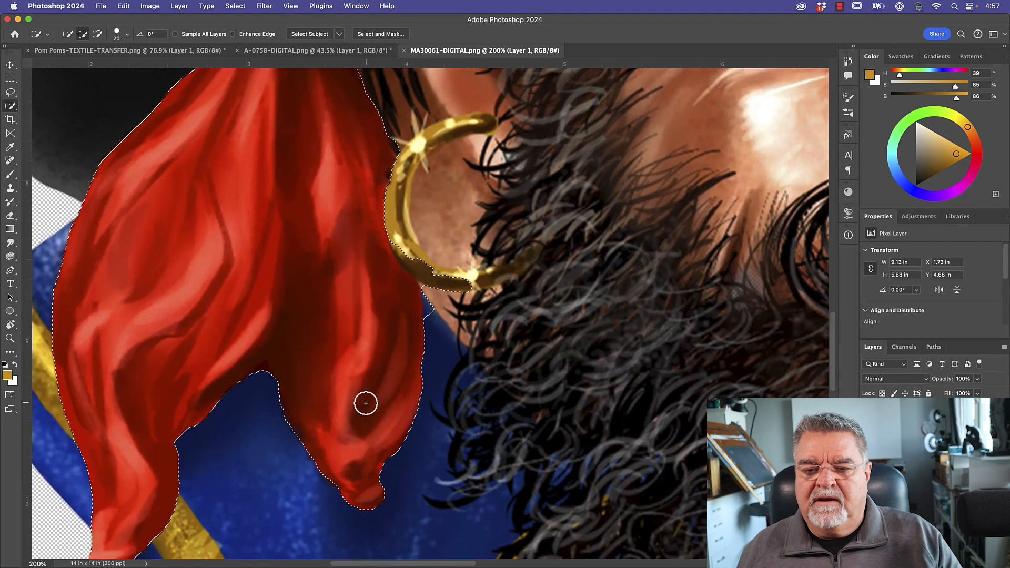
pyautogui.press('alt')
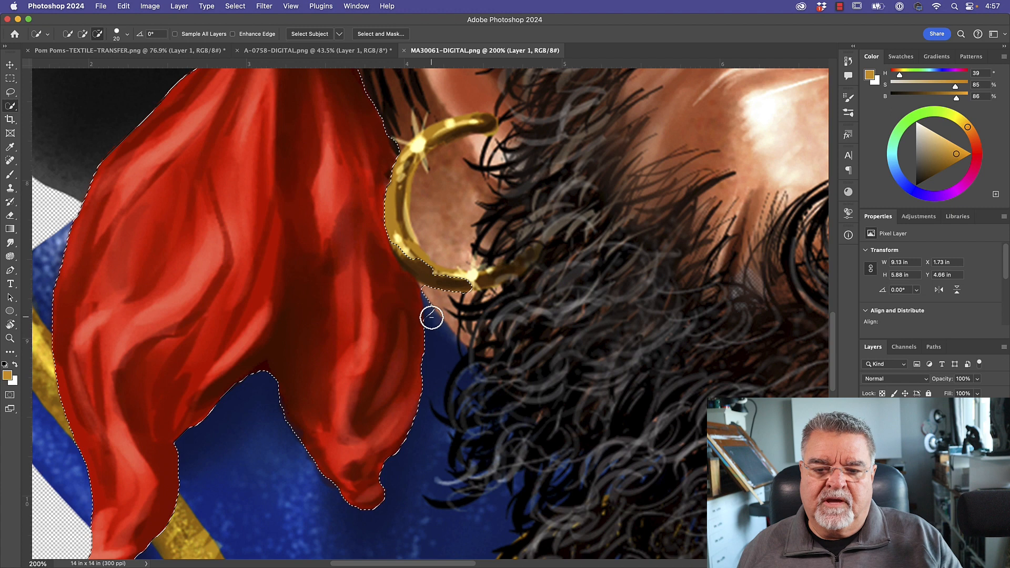
pyautogui.moveTo(429, 313)
pyautogui.mouseDown()
pyautogui.moveTo(426, 288)
pyautogui.moveTo(429, 323)
pyautogui.moveTo(440, 319)
pyautogui.moveTo(419, 306)
pyautogui.moveTo(434, 355)
pyautogui.moveTo(448, 351)
pyautogui.moveTo(457, 300)
pyautogui.moveTo(427, 287)
pyautogui.moveTo(429, 273)
pyautogui.moveTo(393, 231)
pyautogui.mouseUp()
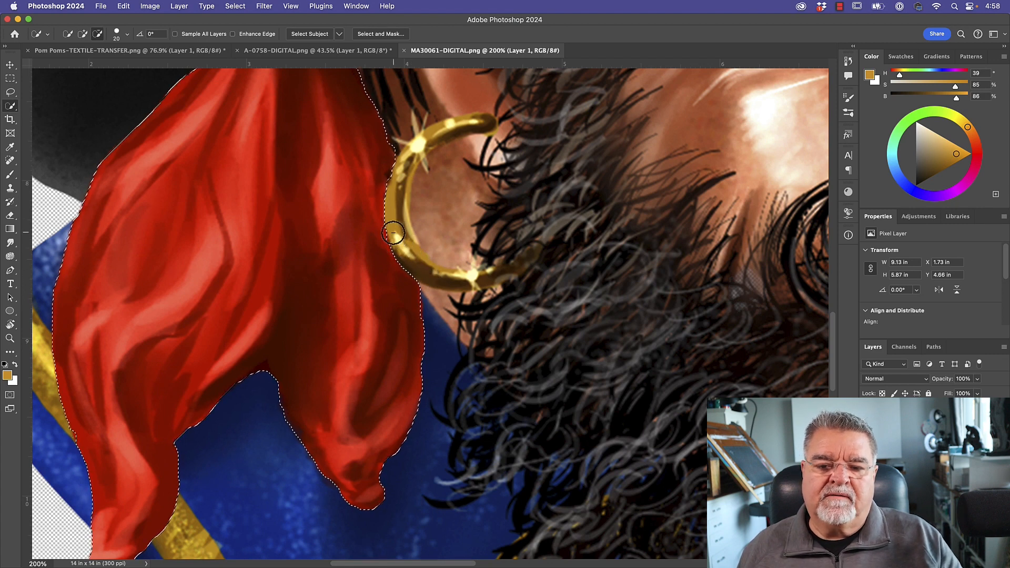
pyautogui.moveTo(398, 146); pyautogui.dragTo(398, 135)
# Add the forehead bandana's pointed end and missed upper and lower edges to the selection using brush sizes 8 and 10.
pyautogui.moveTo(327, 203); pyautogui.dragTo(309, 325)
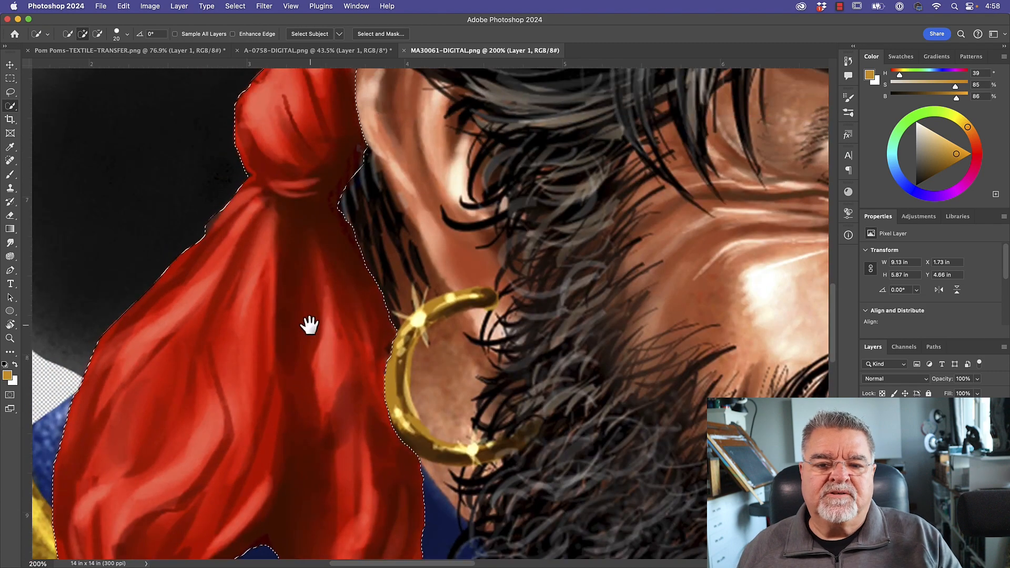
pyautogui.moveTo(545, 150); pyautogui.dragTo(317, 497)
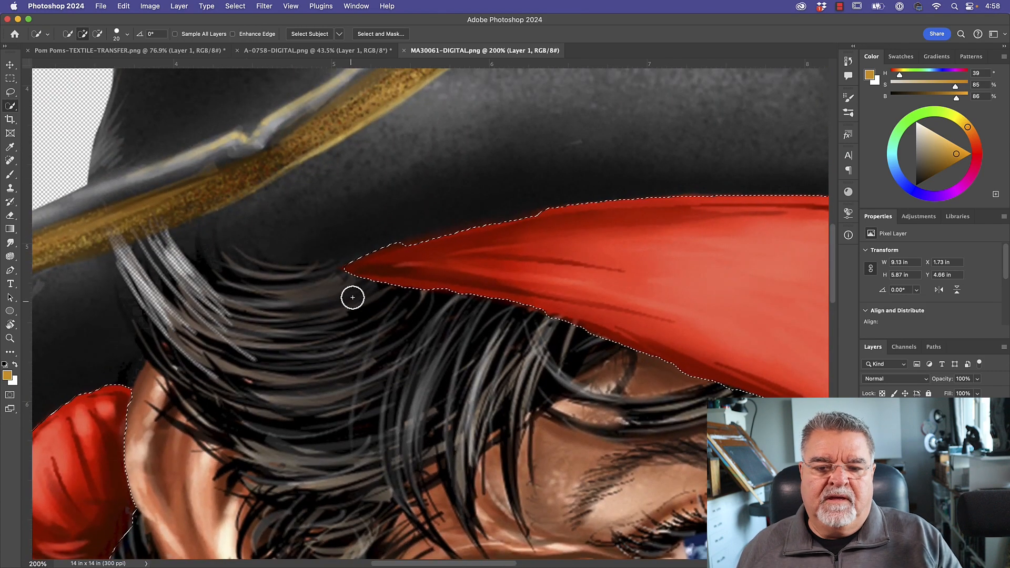
pyautogui.press('[')
pyautogui.press('[')
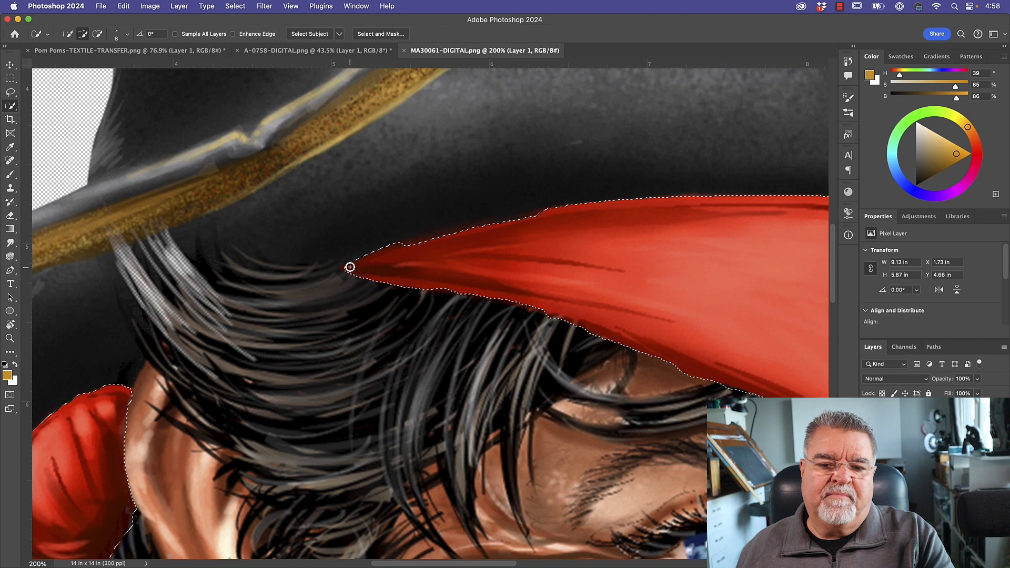
pyautogui.click(342, 268)
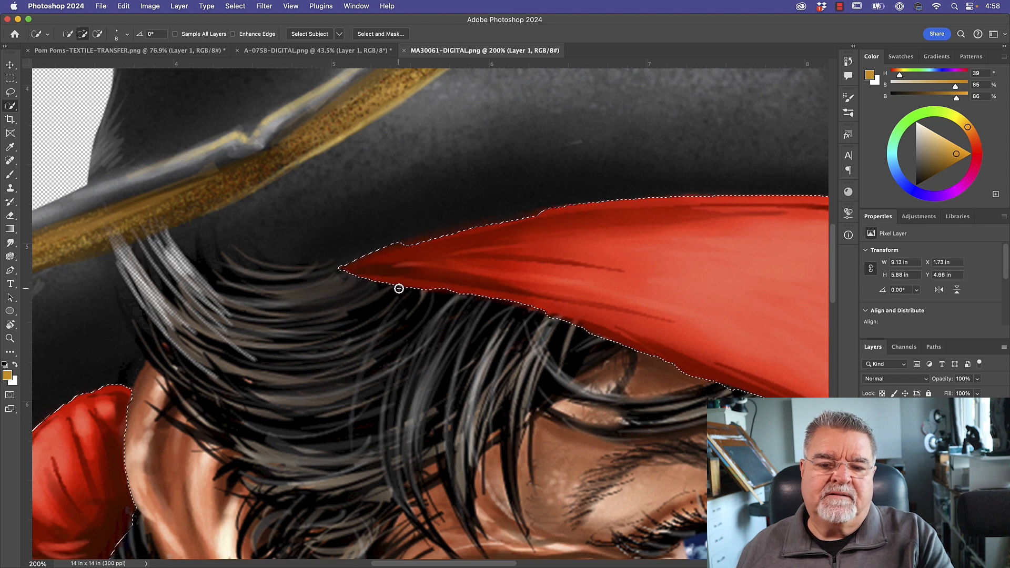
pyautogui.click(409, 246)
pyautogui.click(411, 246)
pyautogui.press(']')
pyautogui.press(']')
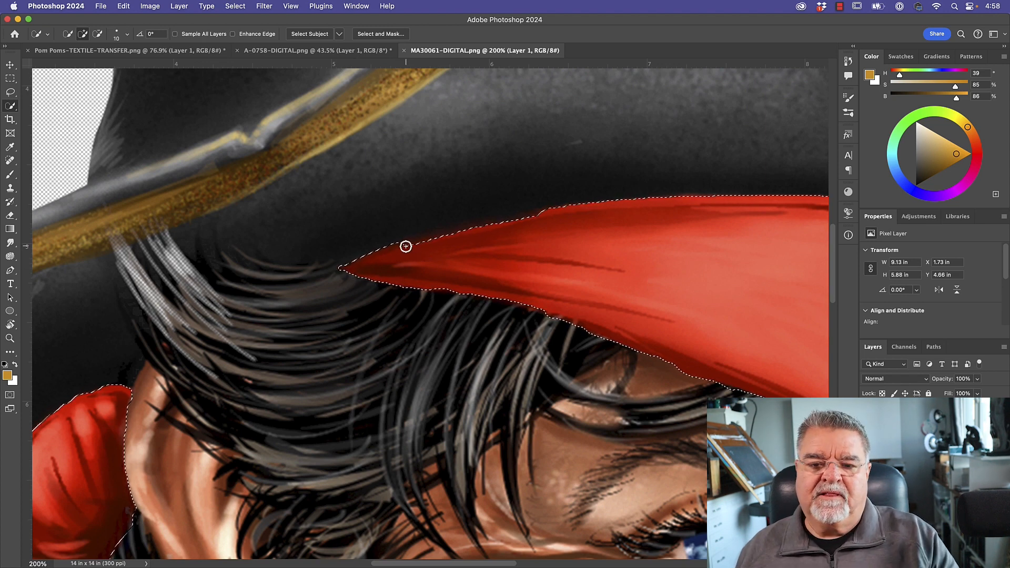
pyautogui.moveTo(406, 246); pyautogui.dragTo(446, 236)
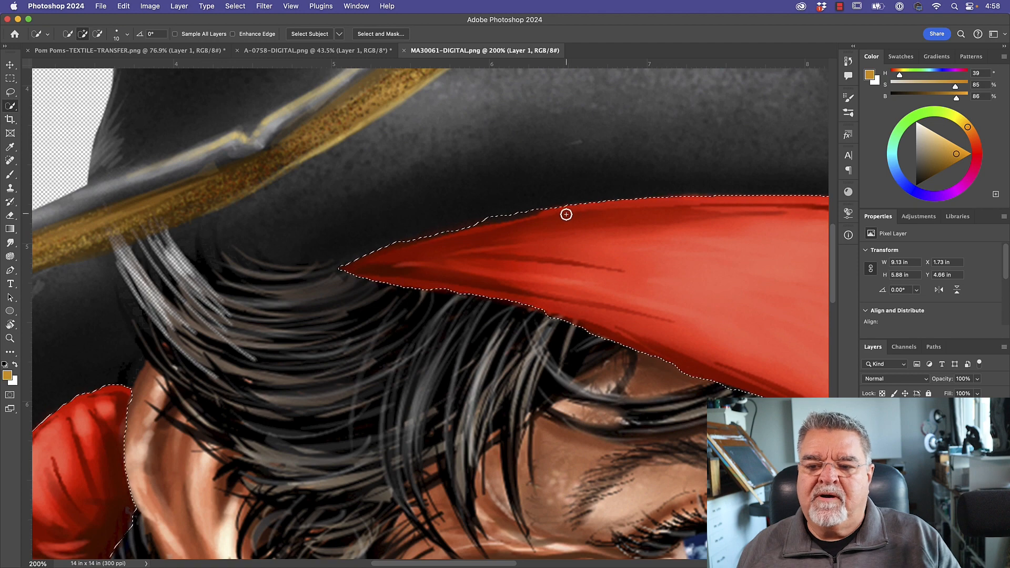
pyautogui.moveTo(694, 242); pyautogui.dragTo(476, 262)
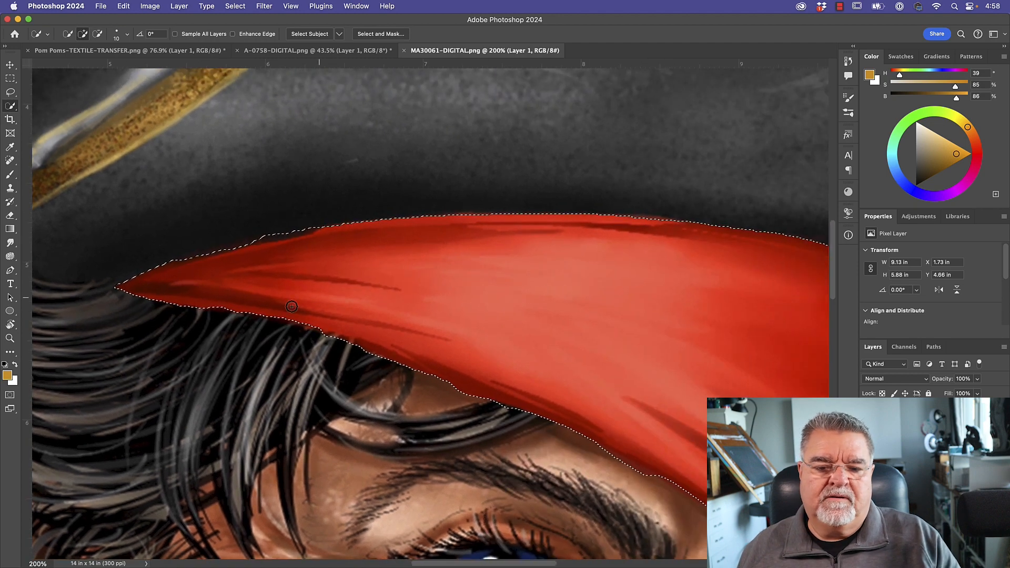
pyautogui.moveTo(317, 327)
pyautogui.mouseDown()
pyautogui.moveTo(250, 309)
pyautogui.moveTo(296, 329)
pyautogui.mouseUp()
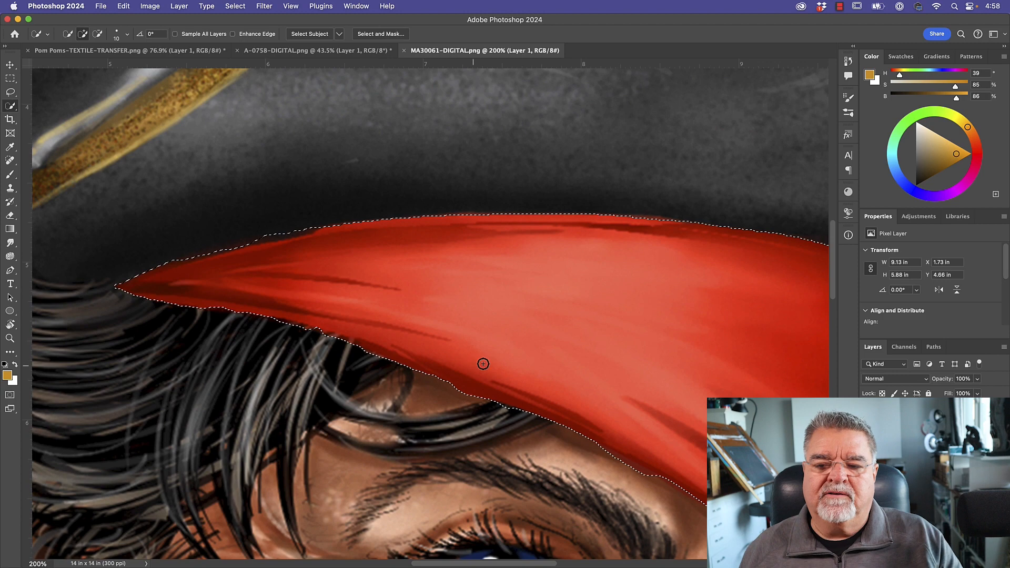
# Try to extend the selection along the forehead bandana's lower edge between the brow and the nose.
pyautogui.moveTo(681, 275); pyautogui.dragTo(276, 274)
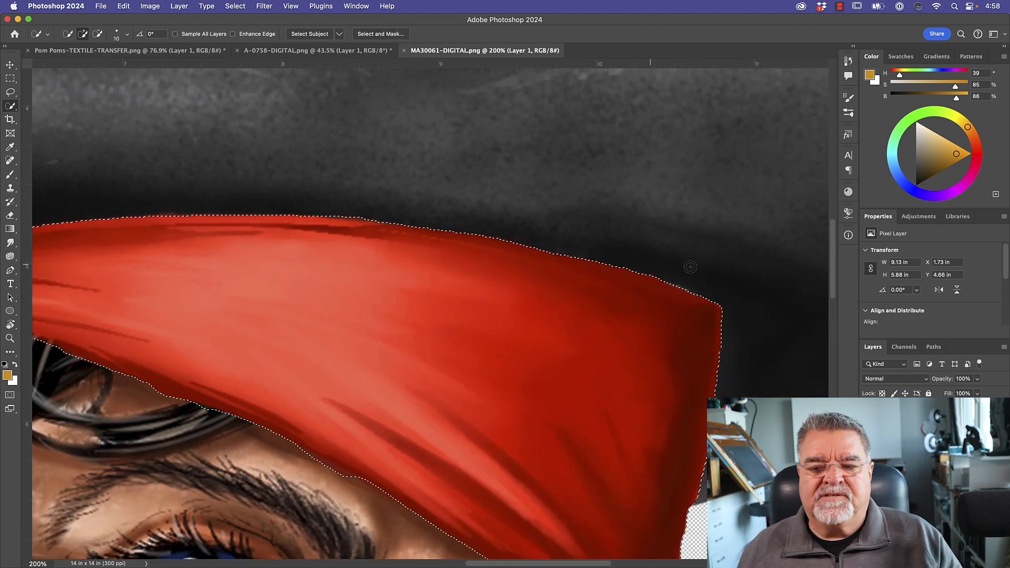
pyautogui.moveTo(579, 388); pyautogui.dragTo(551, 241)
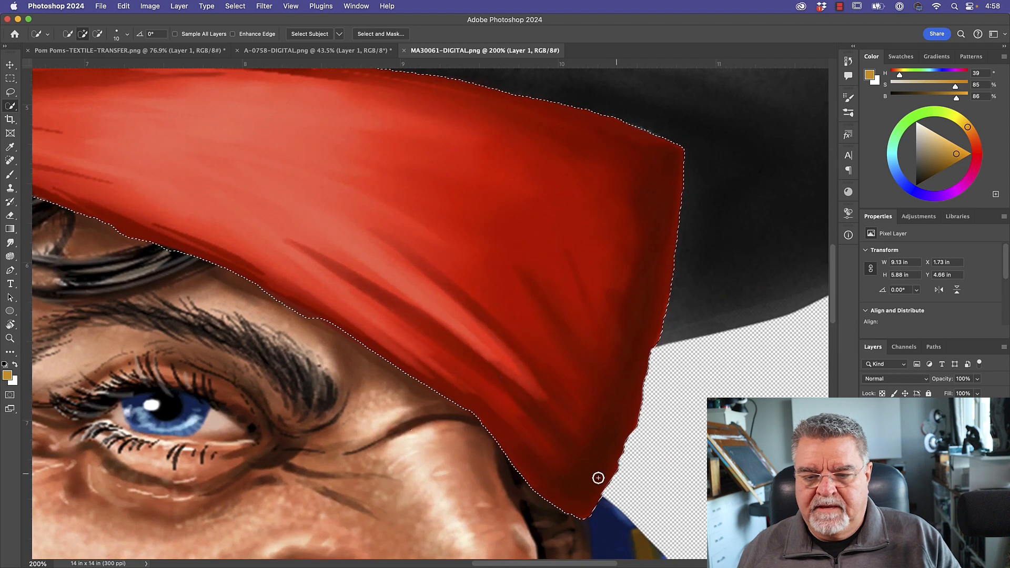
pyautogui.moveTo(362, 333); pyautogui.dragTo(324, 319)
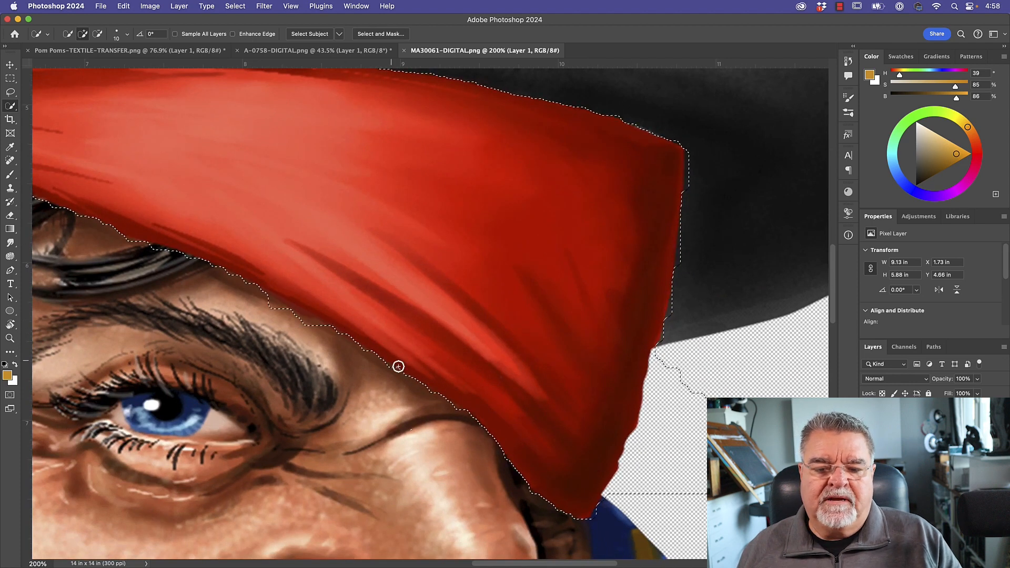
pyautogui.press('super+z')
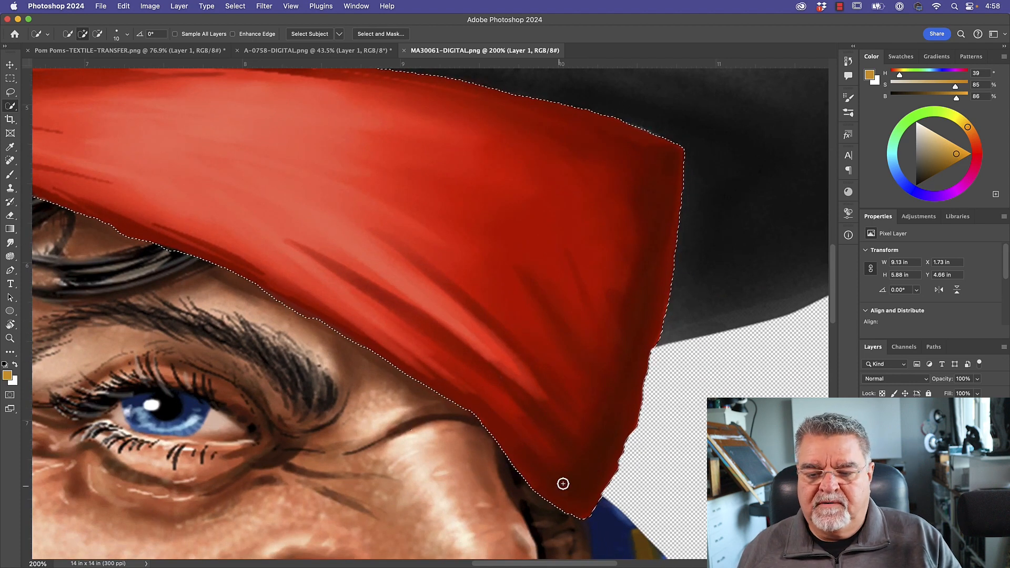
# Touch up the selection along the forehead bandana's lower edge, subtracting the hair and skin above the eyebrow.
pyautogui.moveTo(128, 263); pyautogui.dragTo(321, 289)
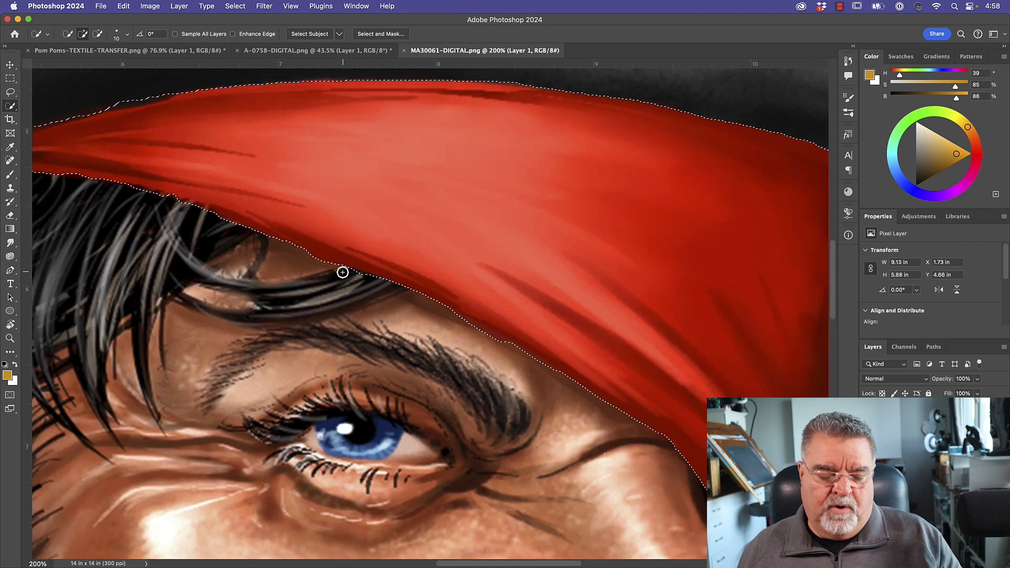
pyautogui.press('alt')
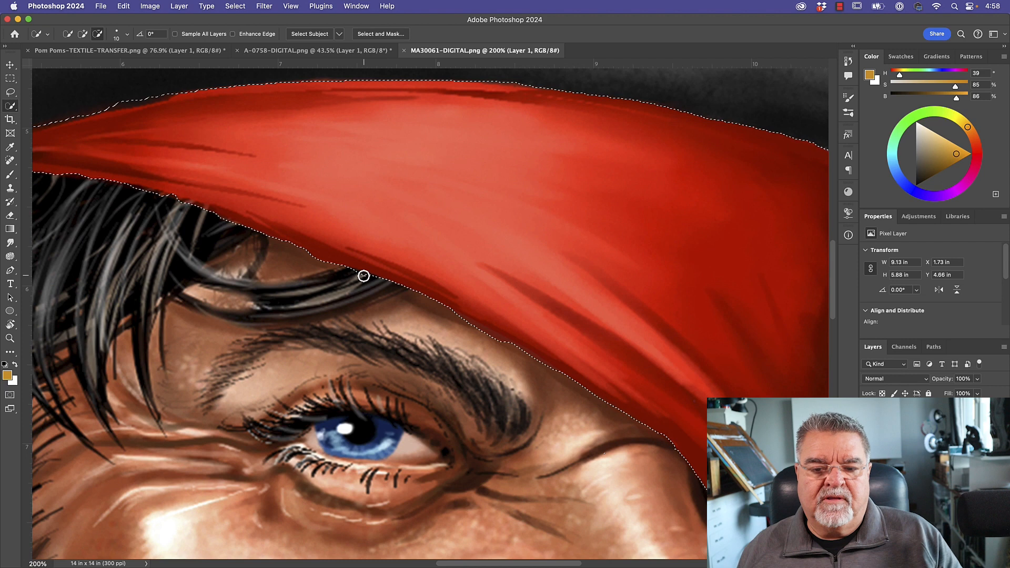
pyautogui.keyDown('alt'); pyautogui.click(357, 274); pyautogui.keyUp('alt')
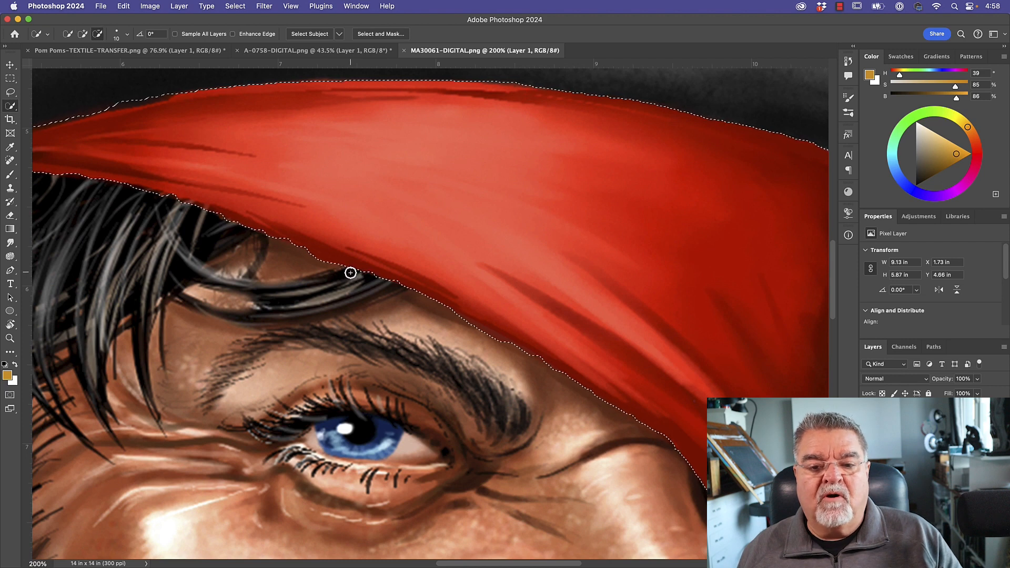
pyautogui.click(172, 195)
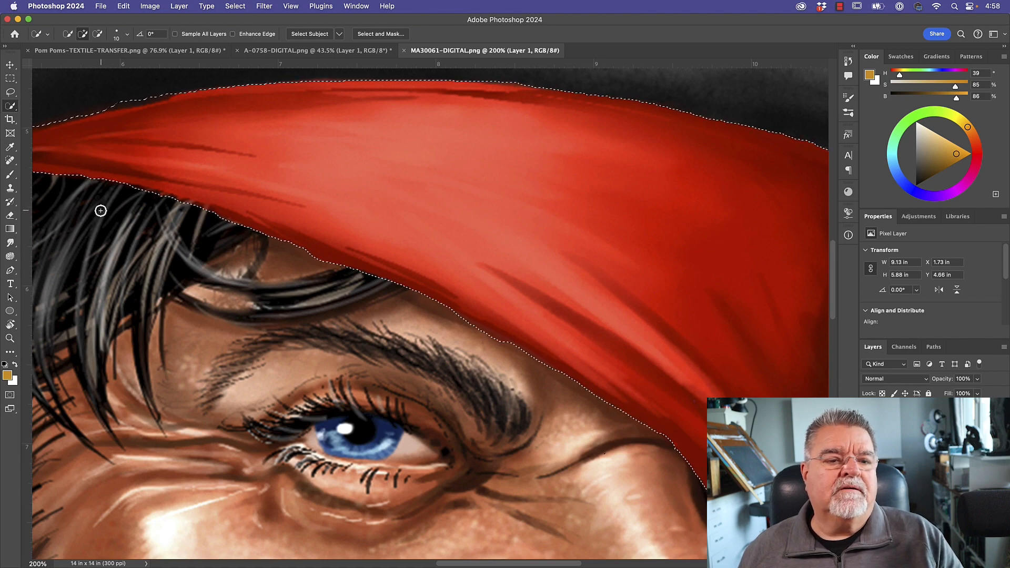
# Fit the whole pirate in view, open the Hue/Saturation adjustment for the selected bandana and place its dialog beside the face.
pyautogui.press('super+0')
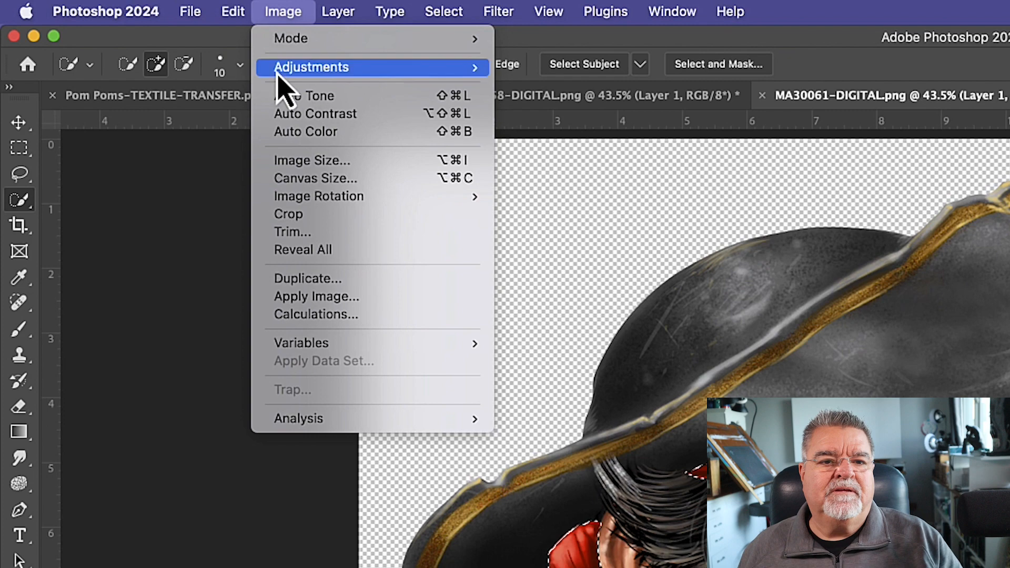
pyautogui.moveTo(399, 71)
pyautogui.click(556, 174)
pyautogui.moveTo(1009, 162); pyautogui.dragTo(1009, 199)
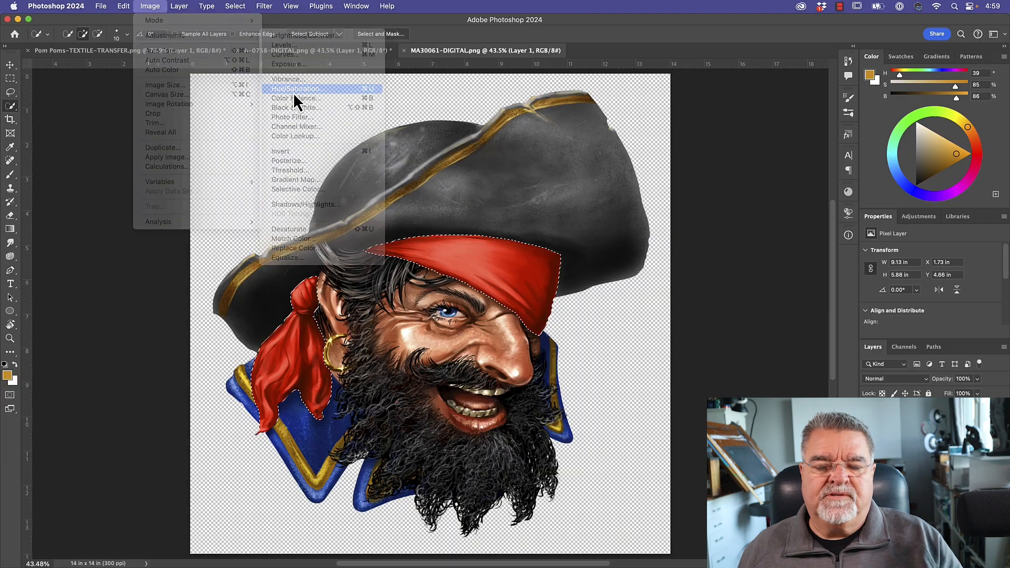
pyautogui.moveTo(625, 105); pyautogui.dragTo(624, 106)
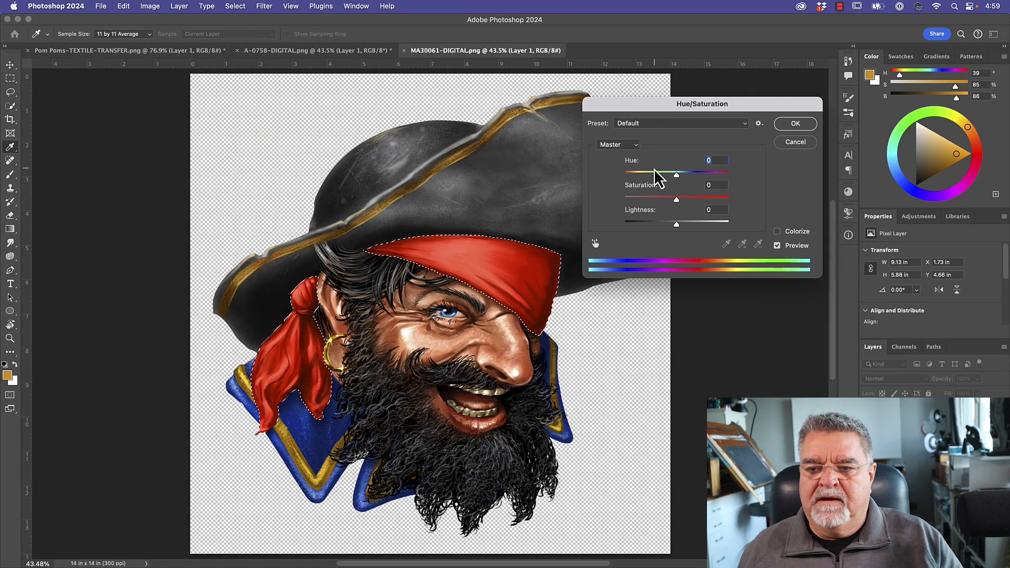
# Try hues -44 and -165 on the selected bandana, and recolour it green with hue +111 and saturation -12.
pyautogui.moveTo(675, 177); pyautogui.dragTo(666, 178)
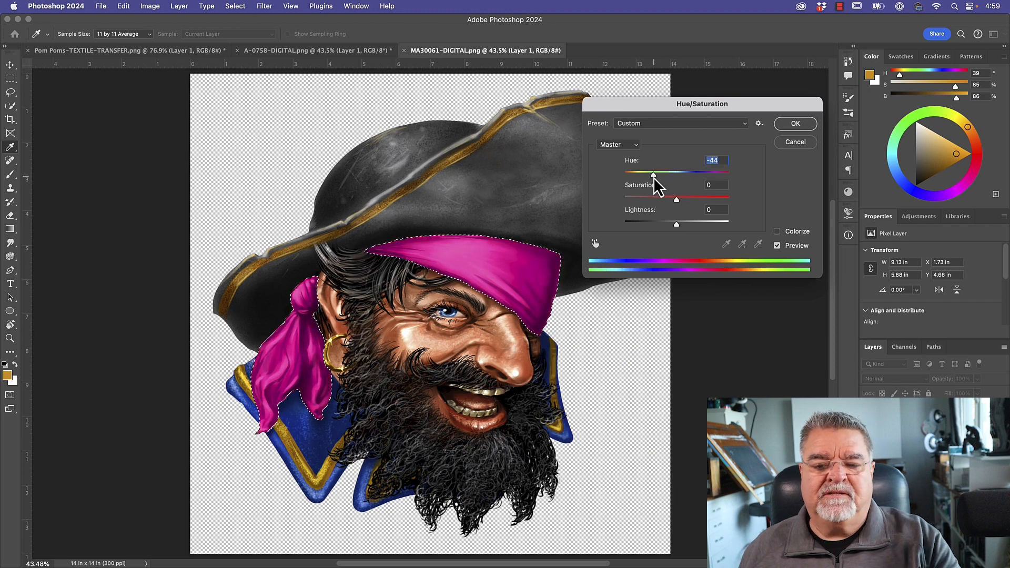
pyautogui.moveTo(654, 179); pyautogui.dragTo(627, 174)
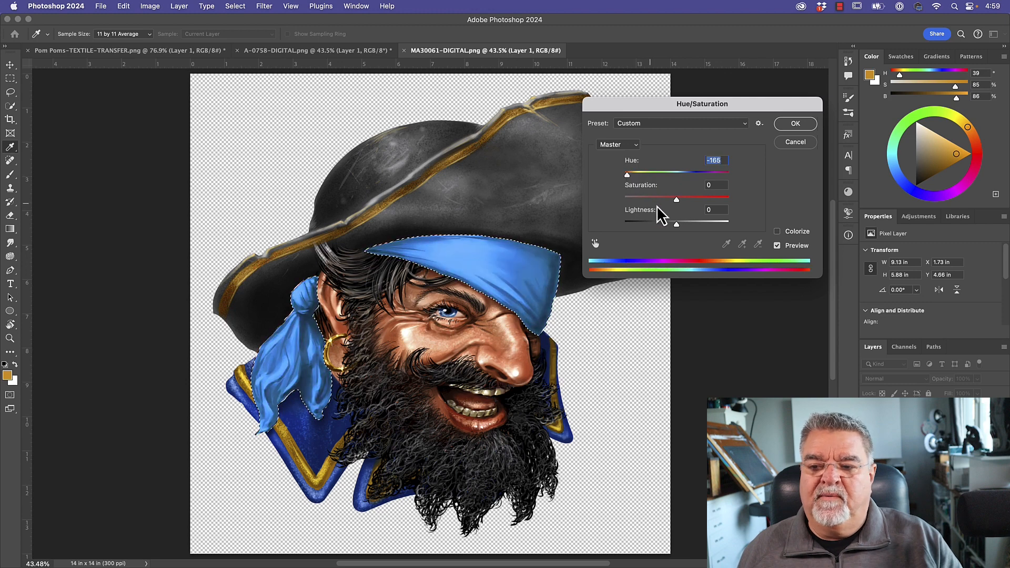
pyautogui.click(672, 202)
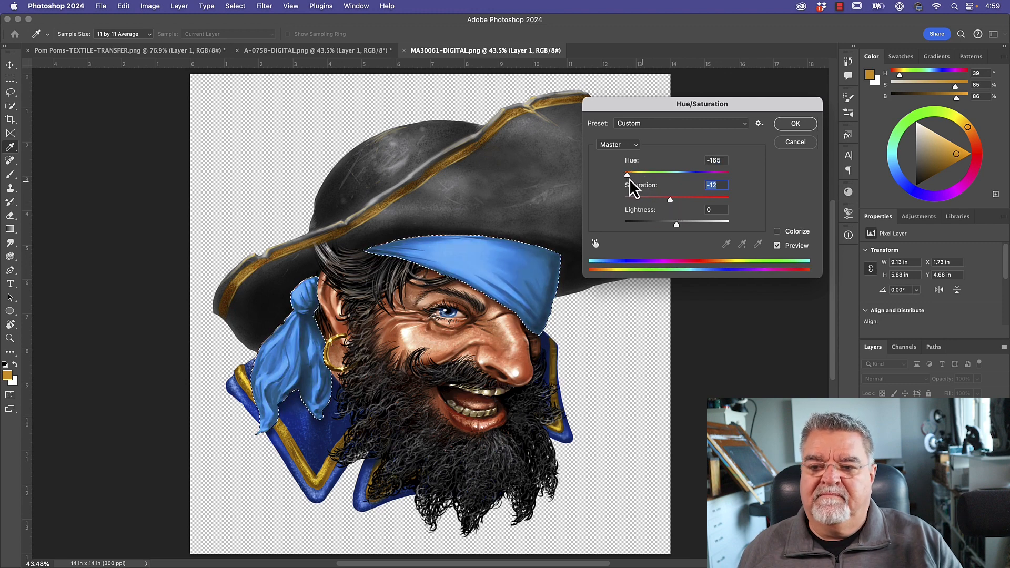
pyautogui.moveTo(627, 176); pyautogui.dragTo(715, 175)
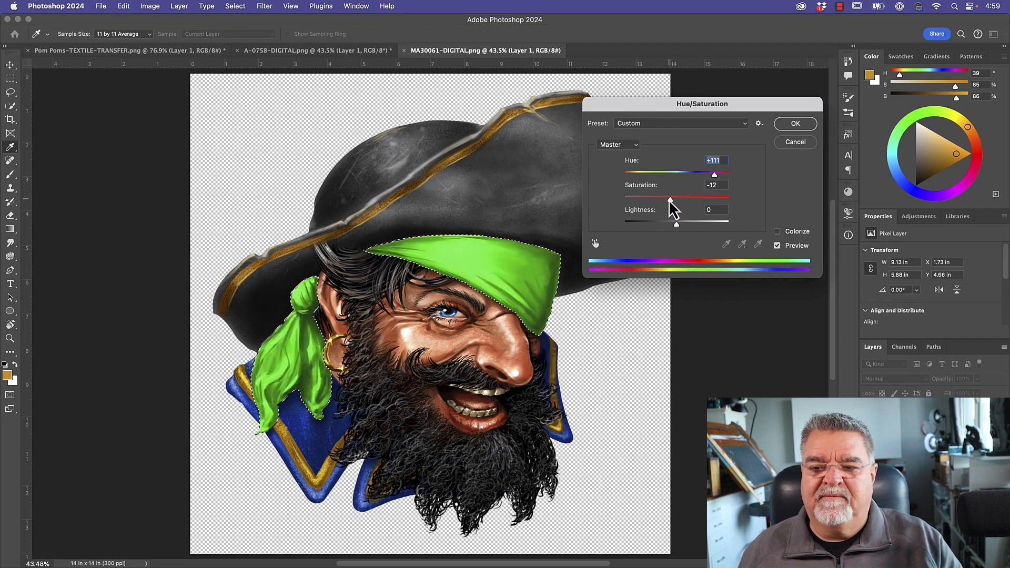
pyautogui.press('Return')
# Switch to the Quick Selection tool and deselect the recoloured bandana.
pyautogui.press('w')
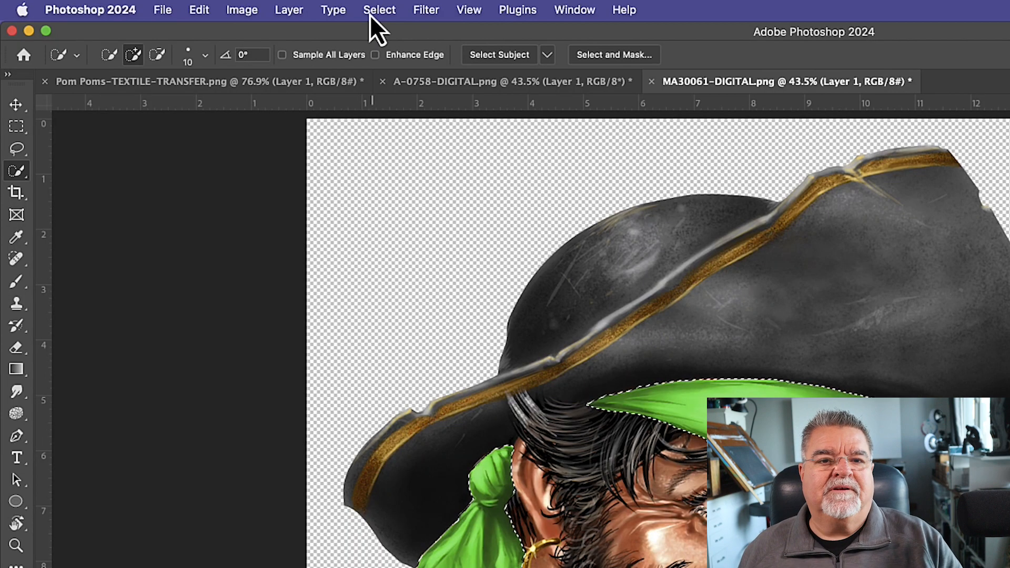
pyautogui.click(371, 16)
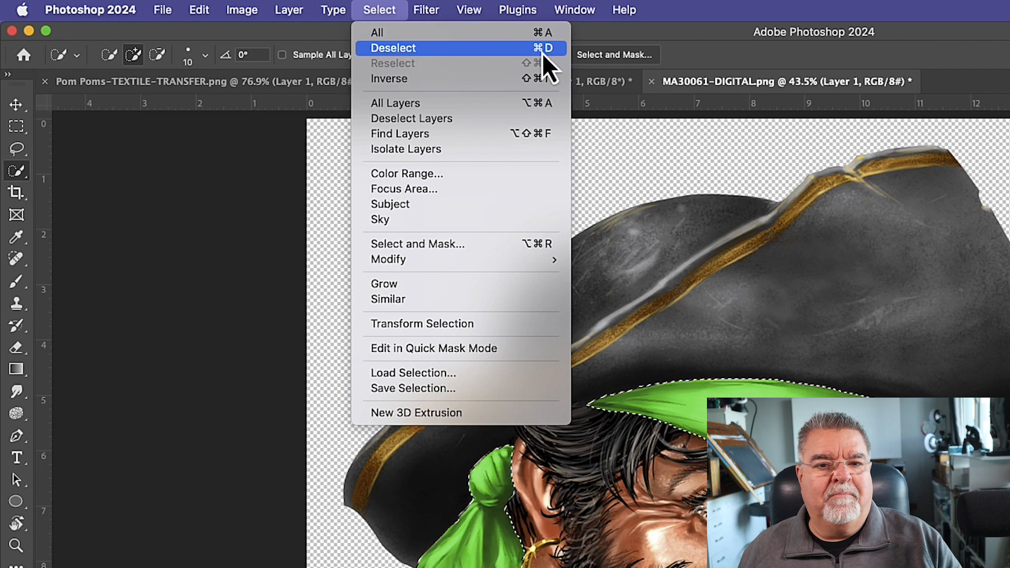
pyautogui.click(532, 51)
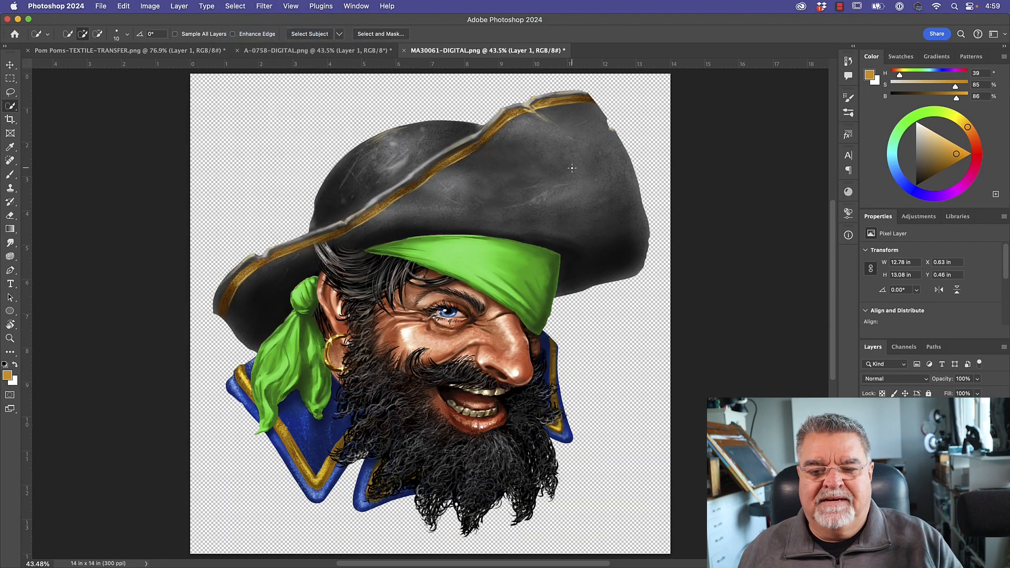